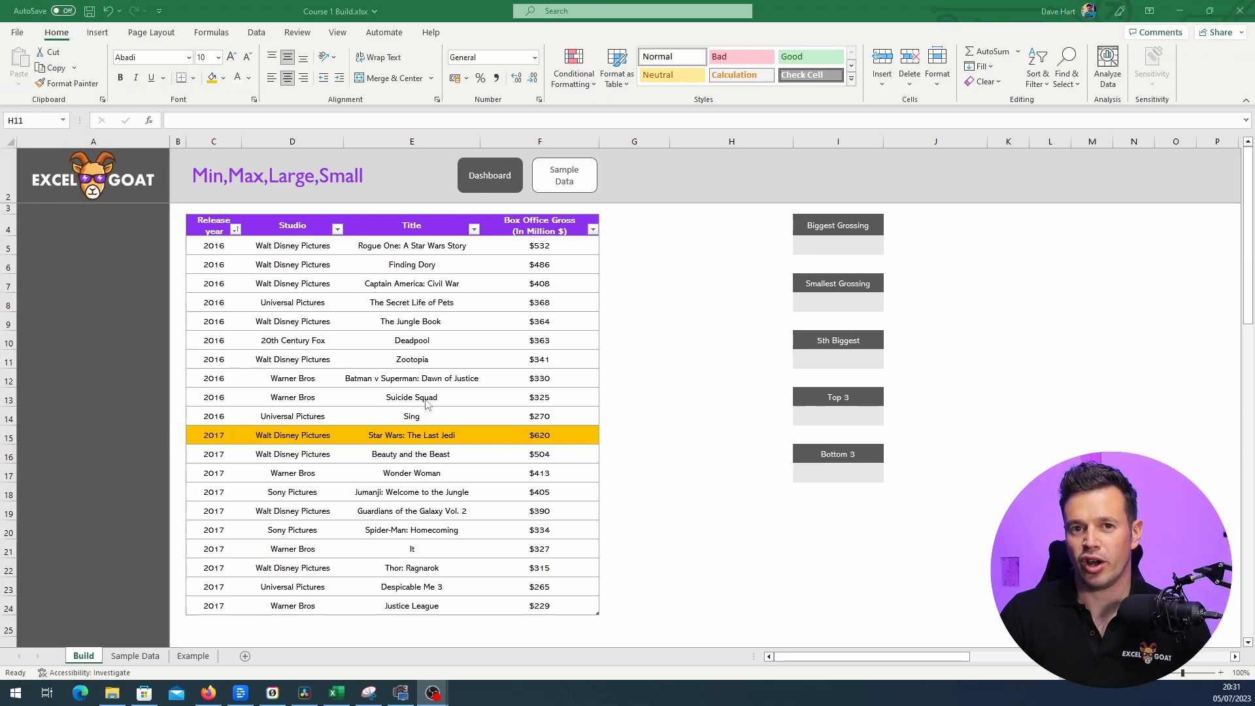
Enter a MAX formula over the table's Box Office Gross column in the cell beneath Biggest Grossing
left_click(538, 435)
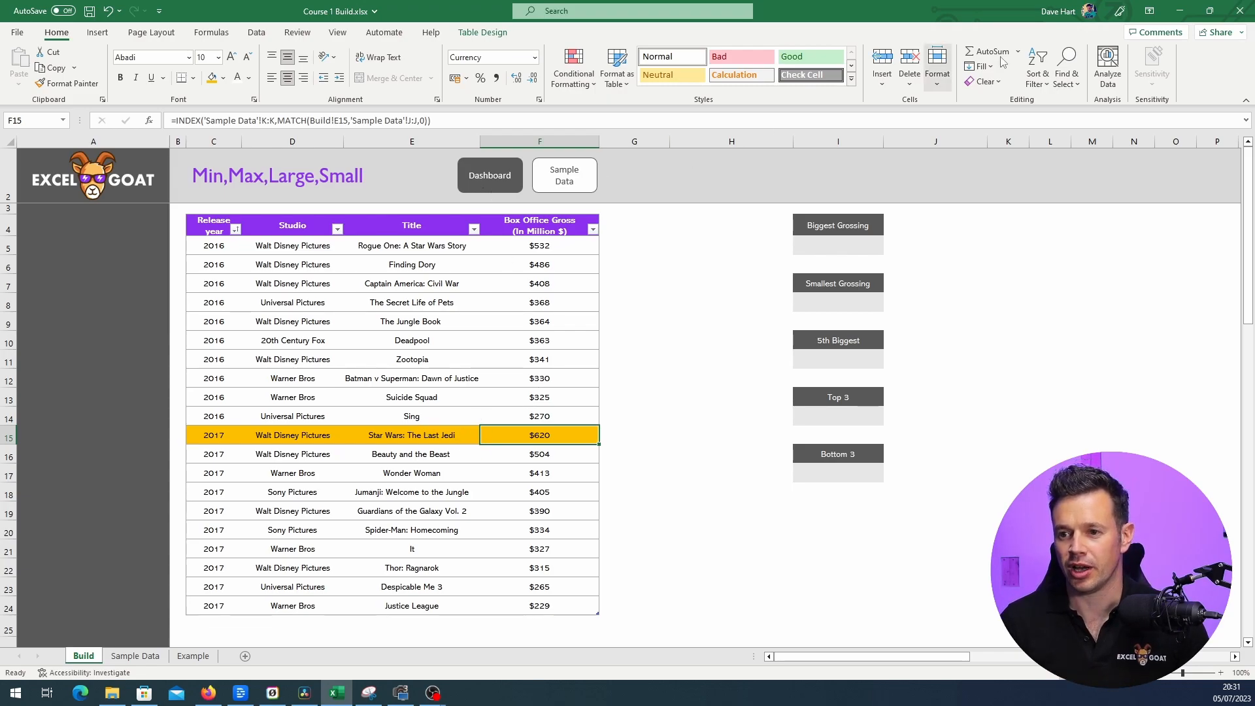
left_click(843, 245)
type("=max(")
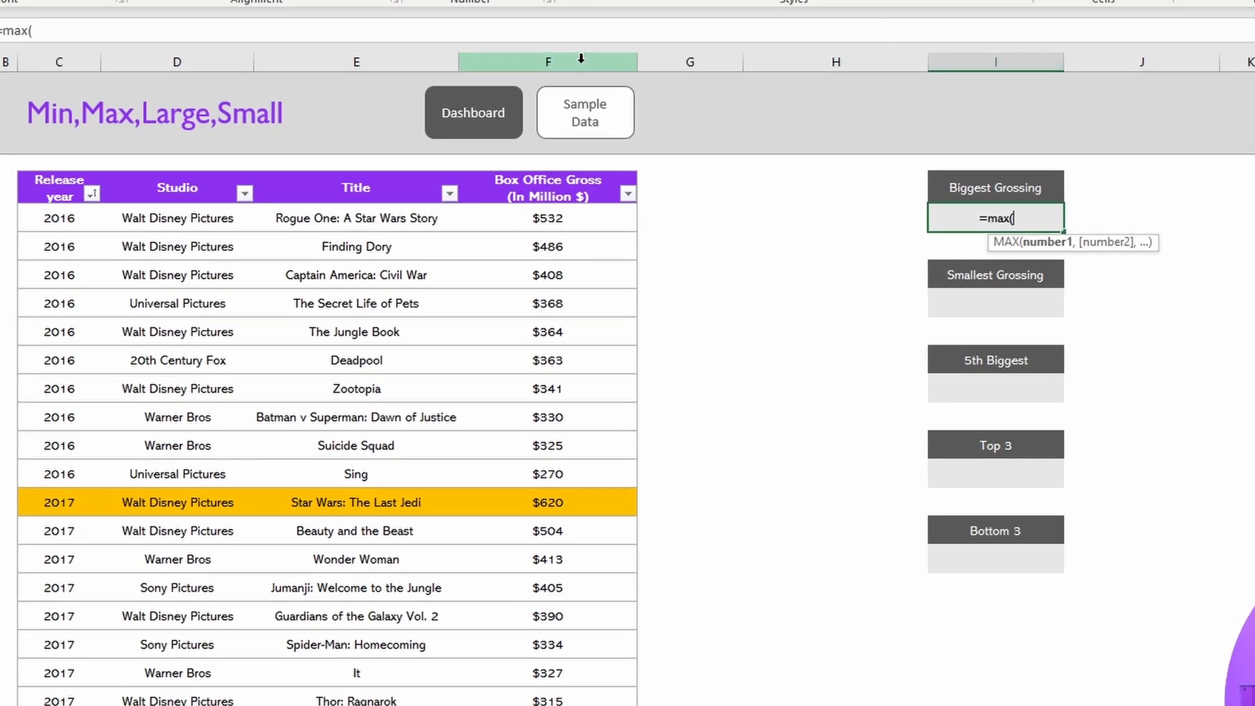
left_click(560, 142)
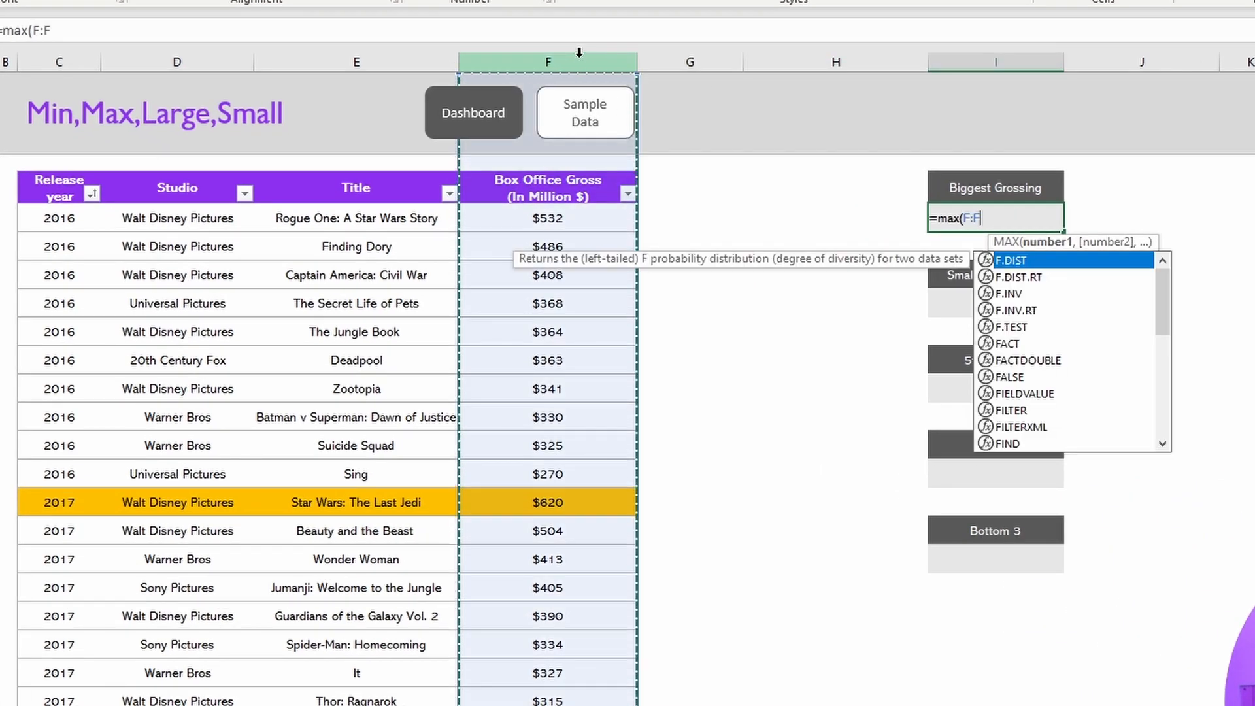
left_click_drag(542, 222, 523, 705)
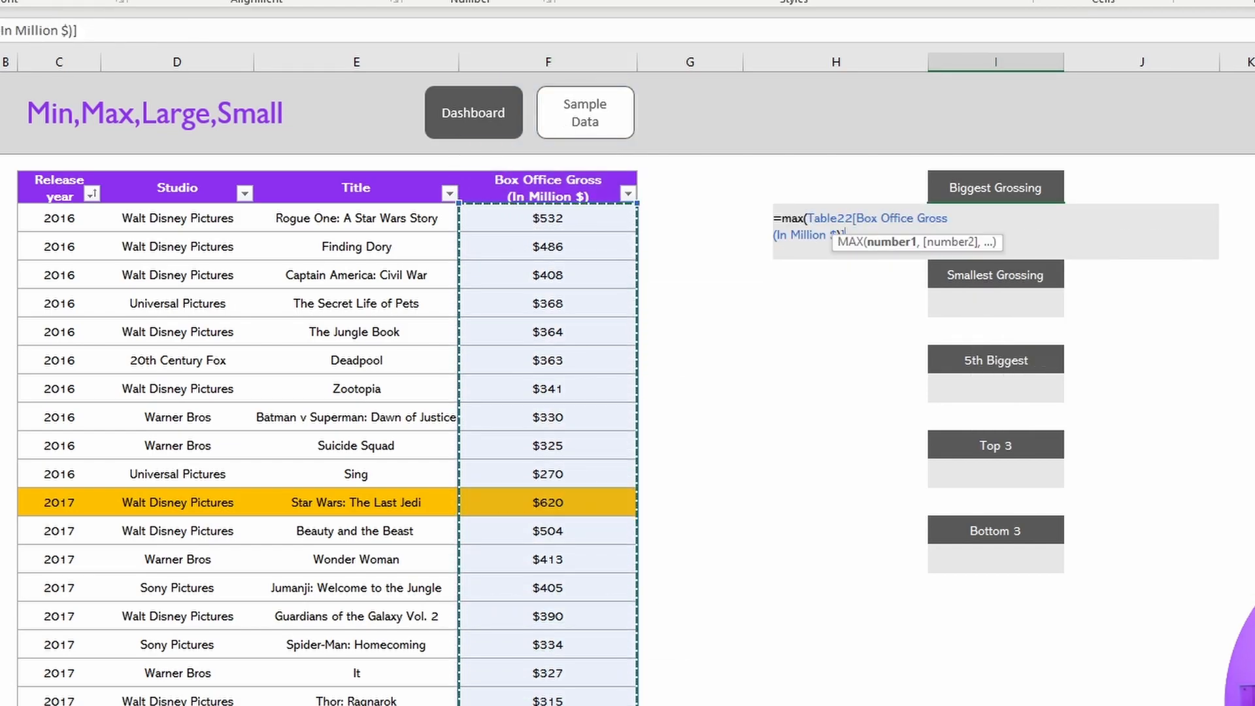
type(")")
key("Return")
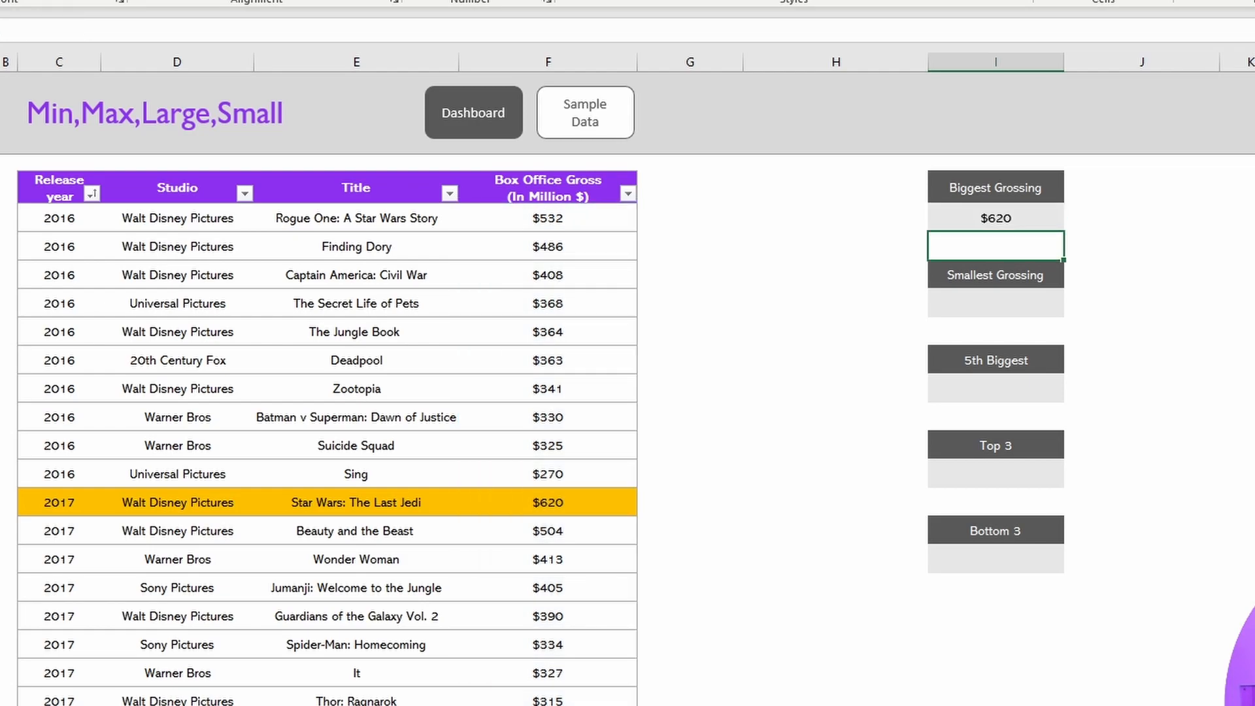
left_click(590, 510)
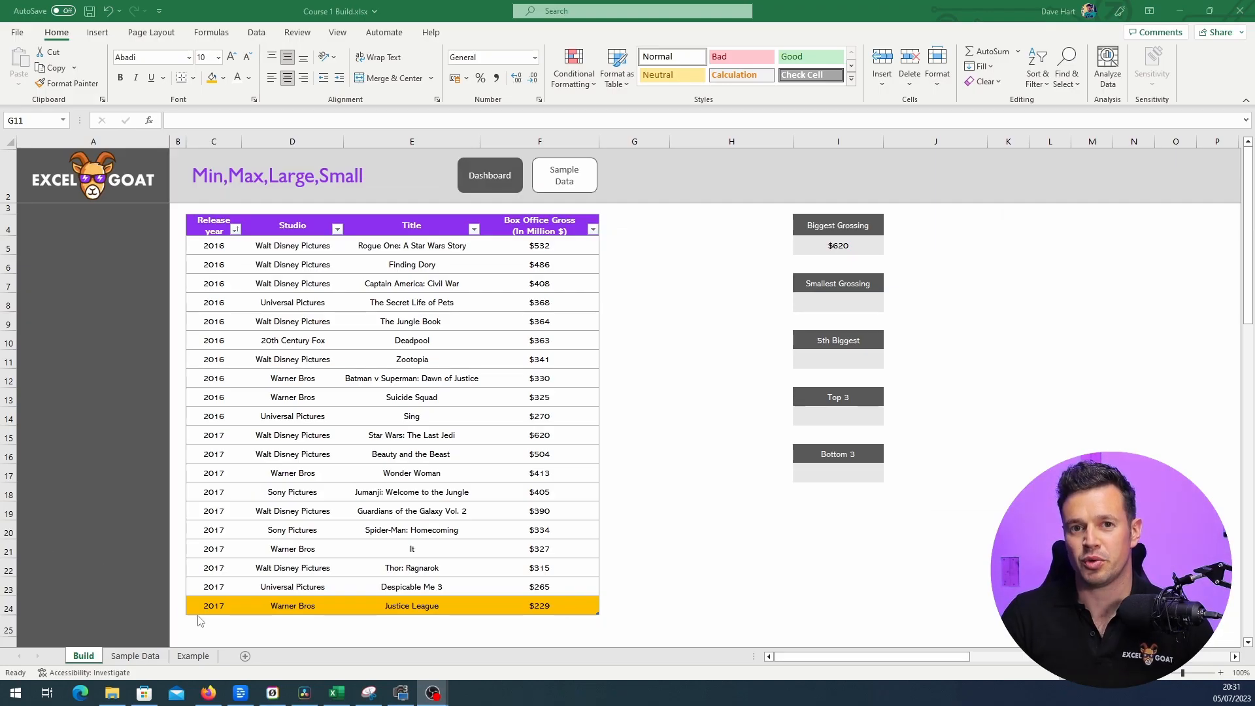
Enter a MIN formula over the table's Box Office Gross column in the cell beneath Smallest Grossing
key("F2")
left_click(855, 300)
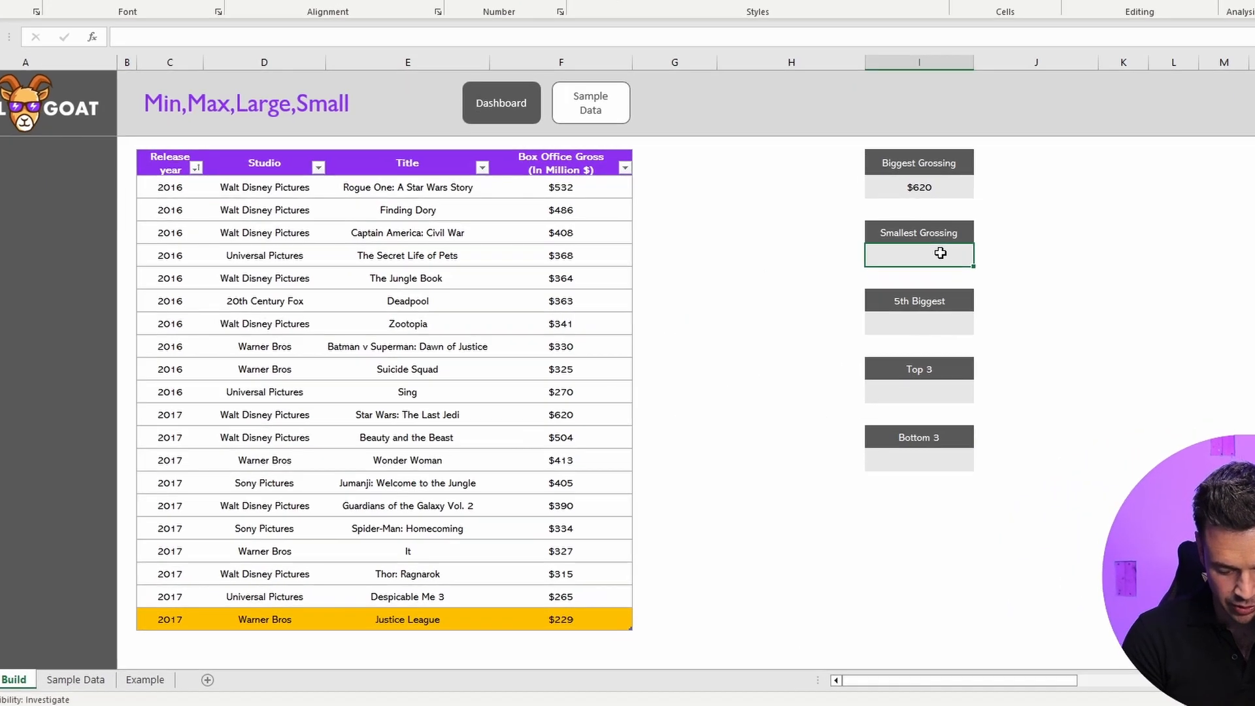
type("=")
type("MIN(")
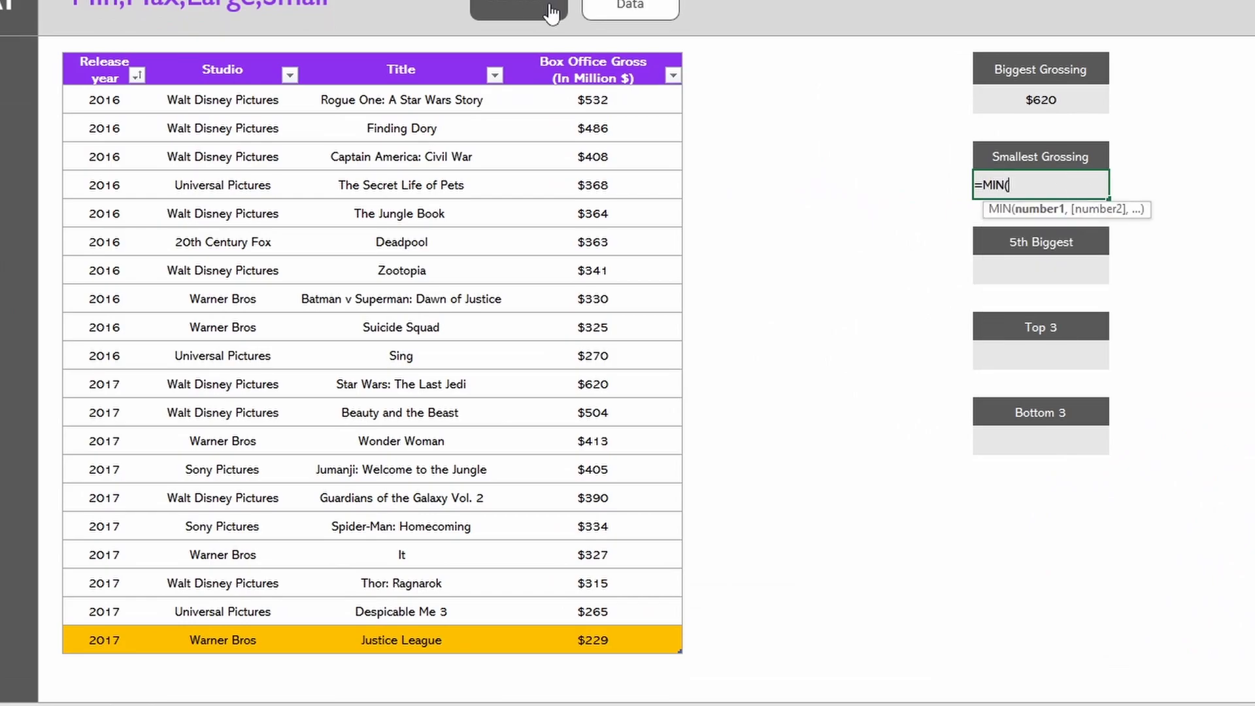
left_click_drag(598, 99, 591, 637)
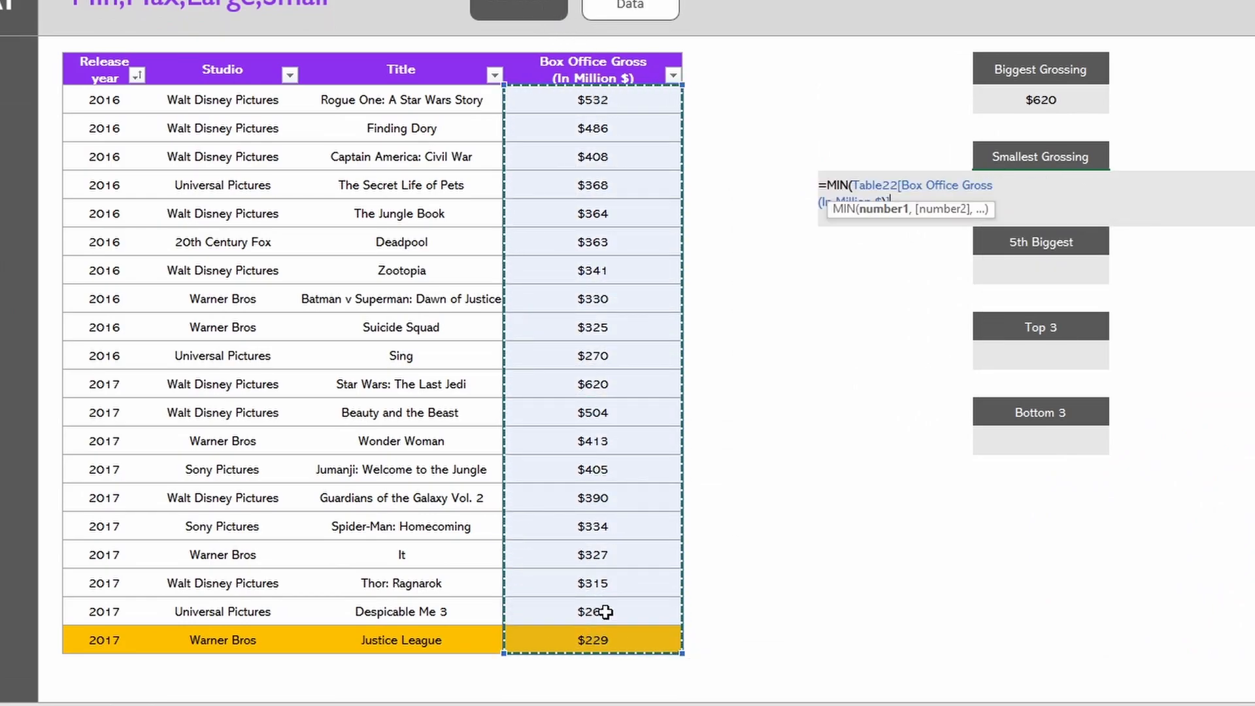
type(")")
key("Return")
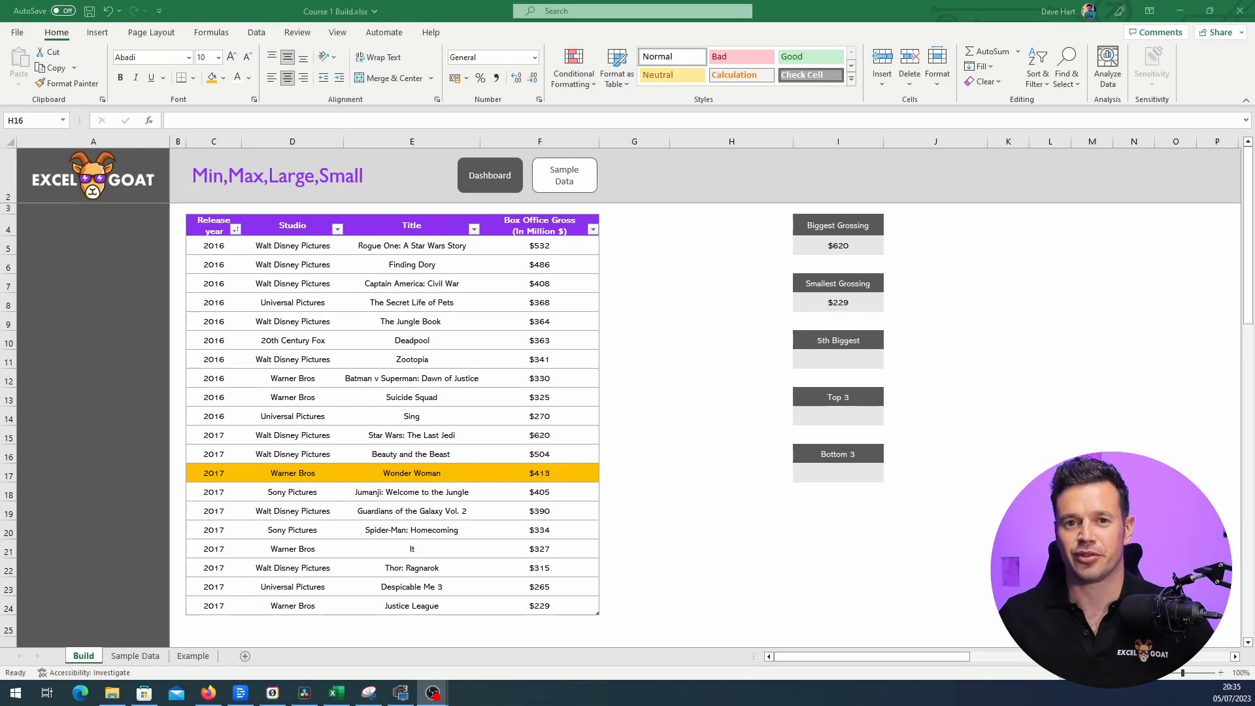
Look over the film records on the Sample Data sheet and return to the Build sheet
left_click(584, 181)
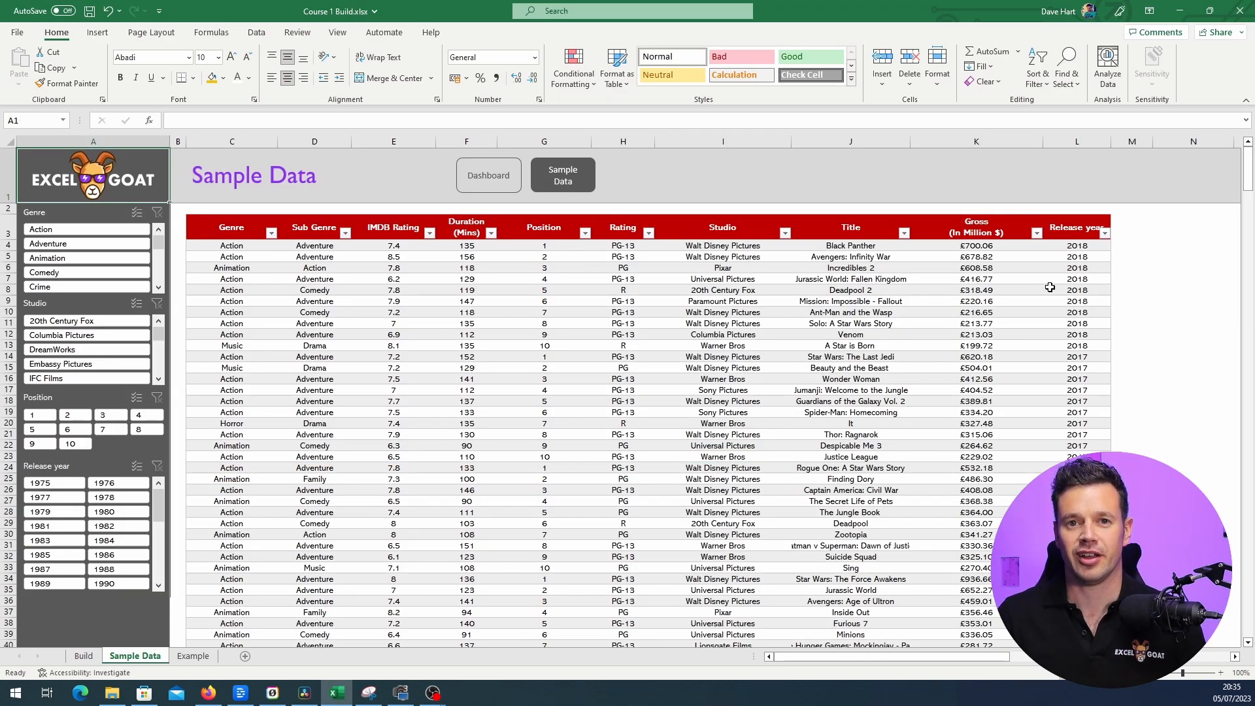
left_click_drag(1245, 186, 1250, 52)
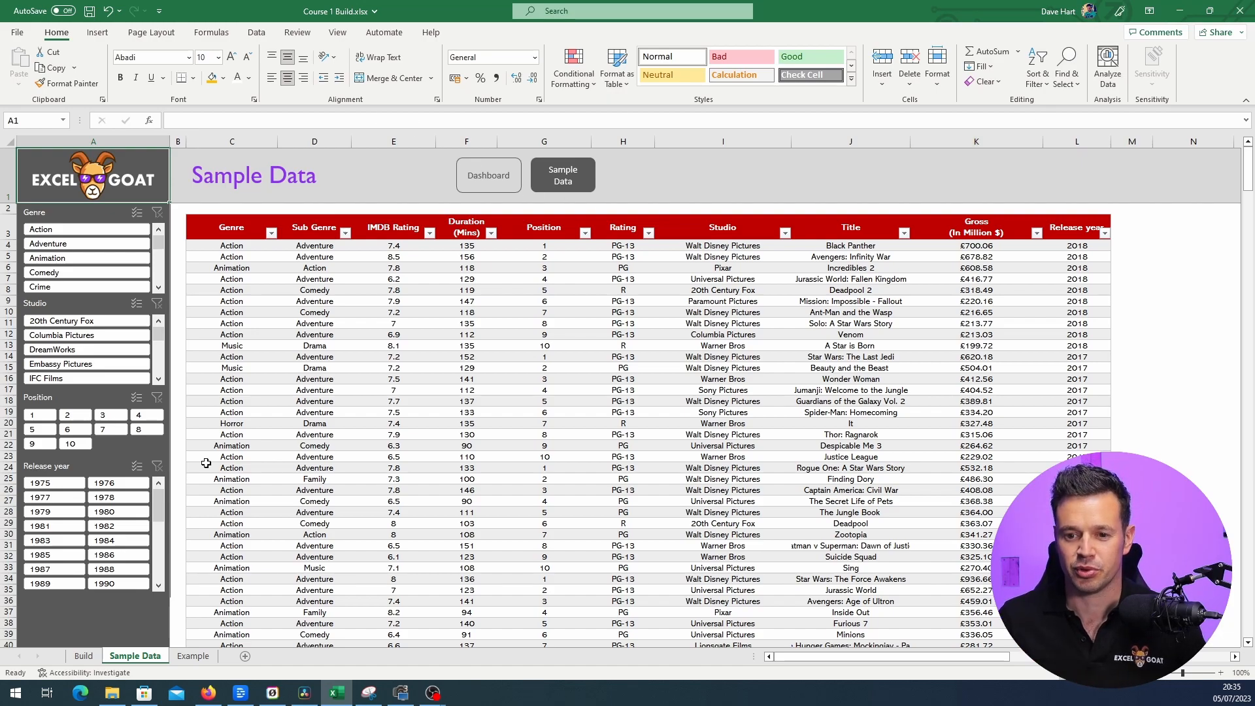
left_click(84, 656)
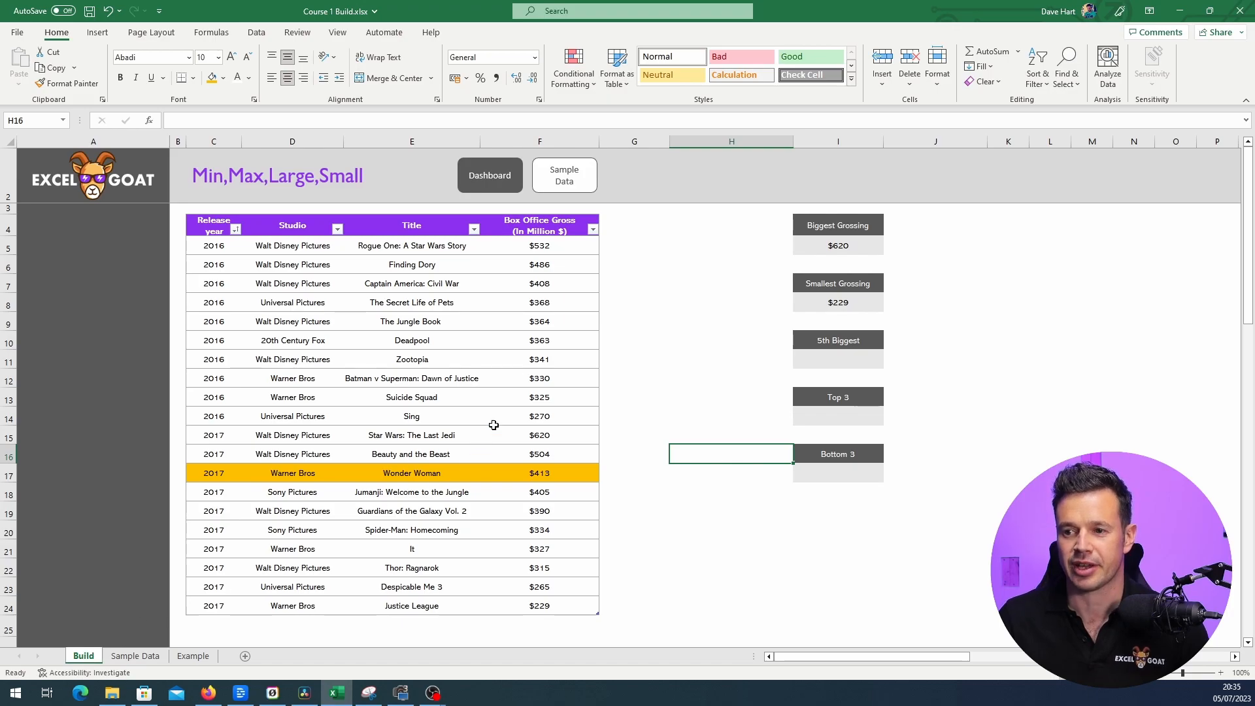
Enter a LARGE formula over the table's Box Office Gross column with k set to 5 beneath 5th Biggest
left_click(841, 358)
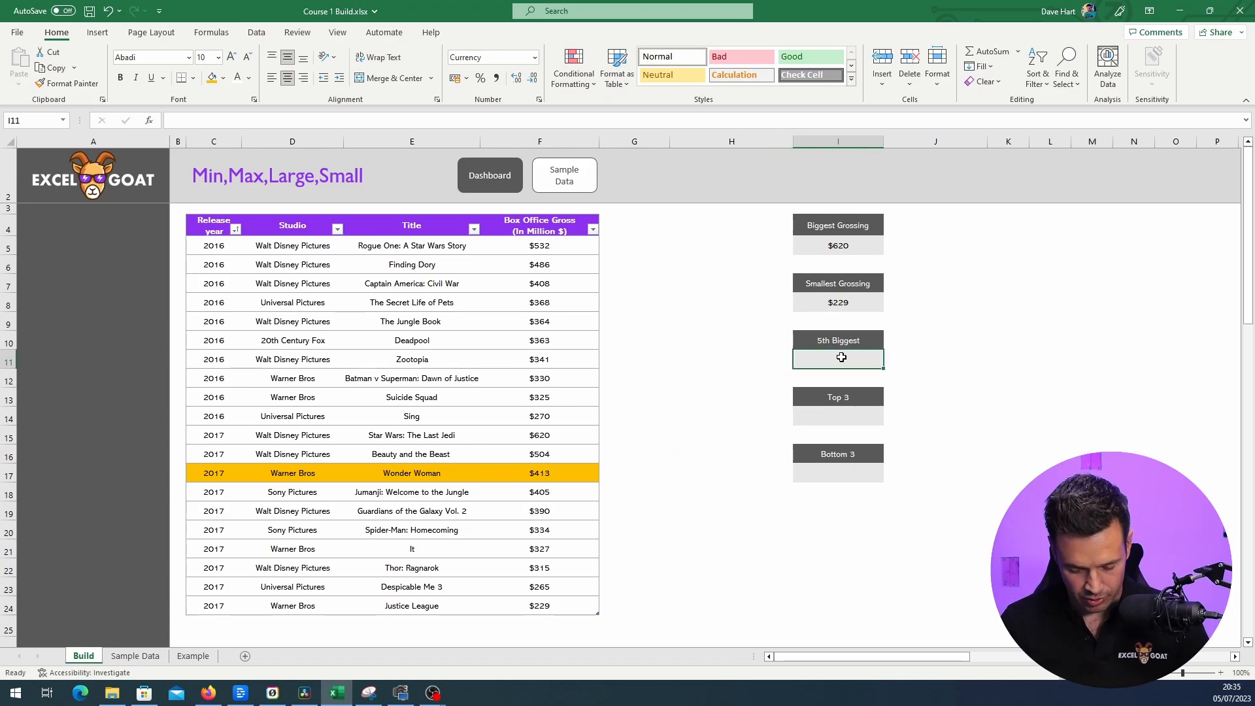
type("=")
type("large(")
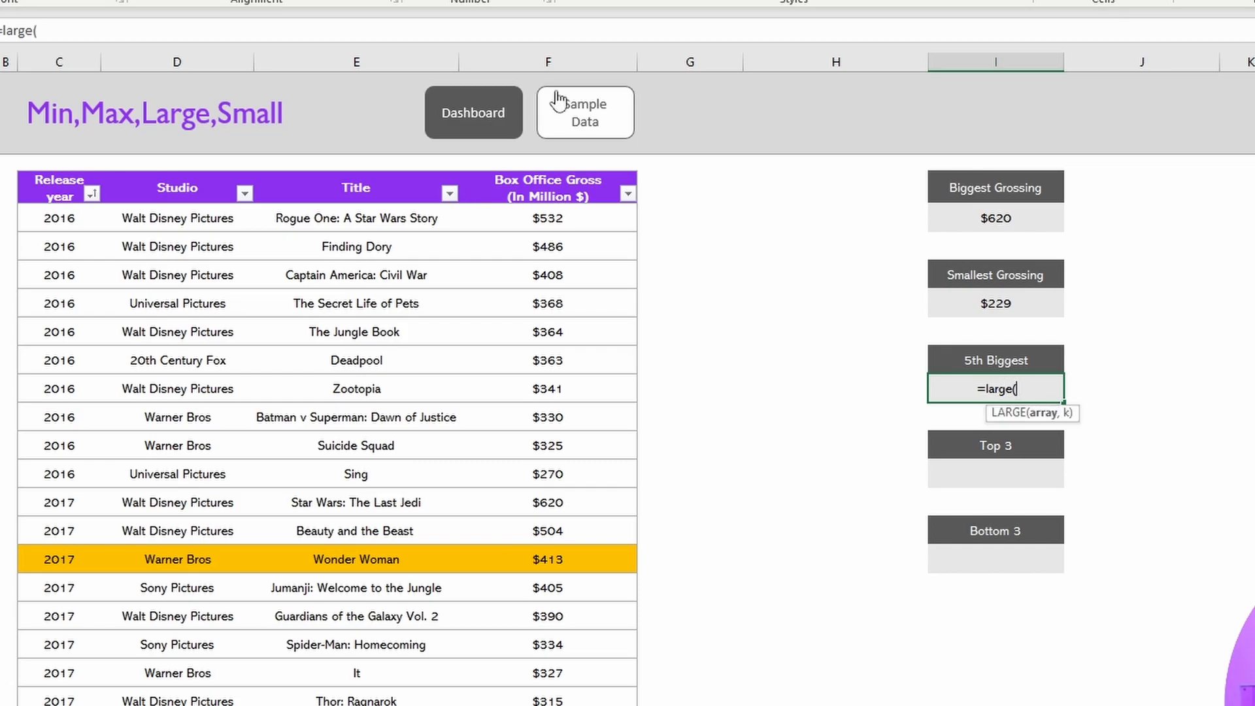
left_click(576, 64)
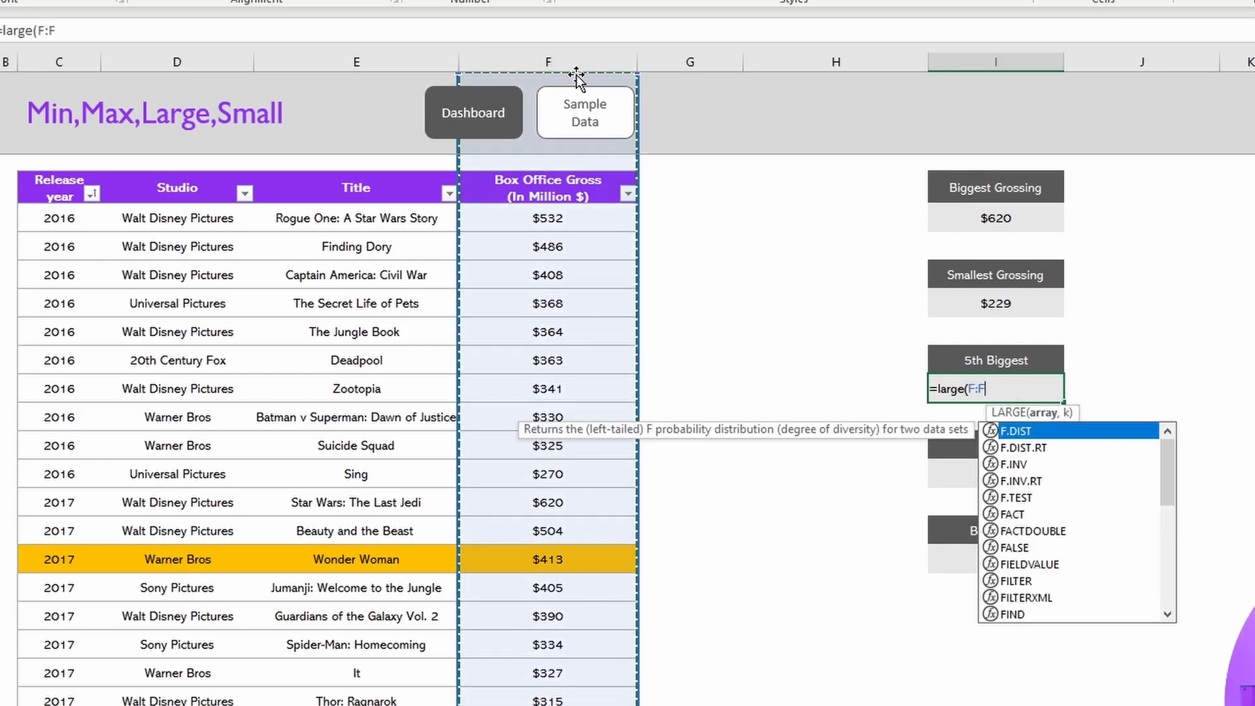
left_click_drag(546, 219, 556, 705)
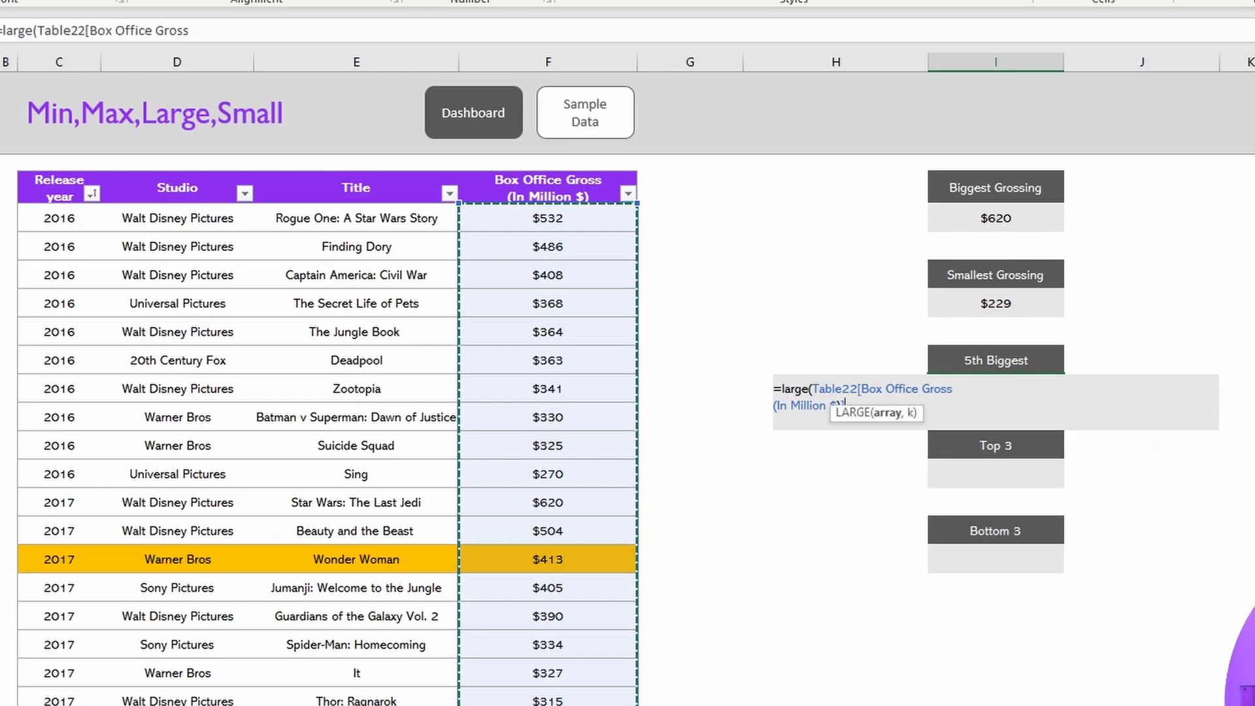
type(",")
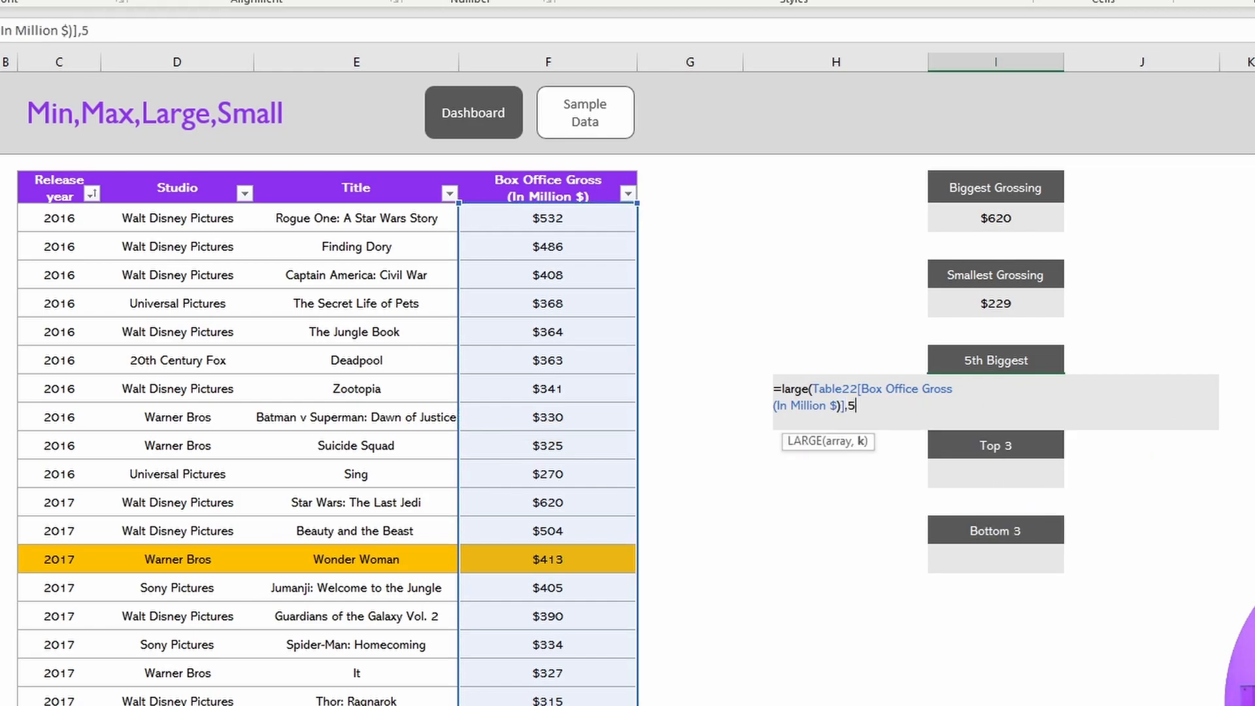
type("5")
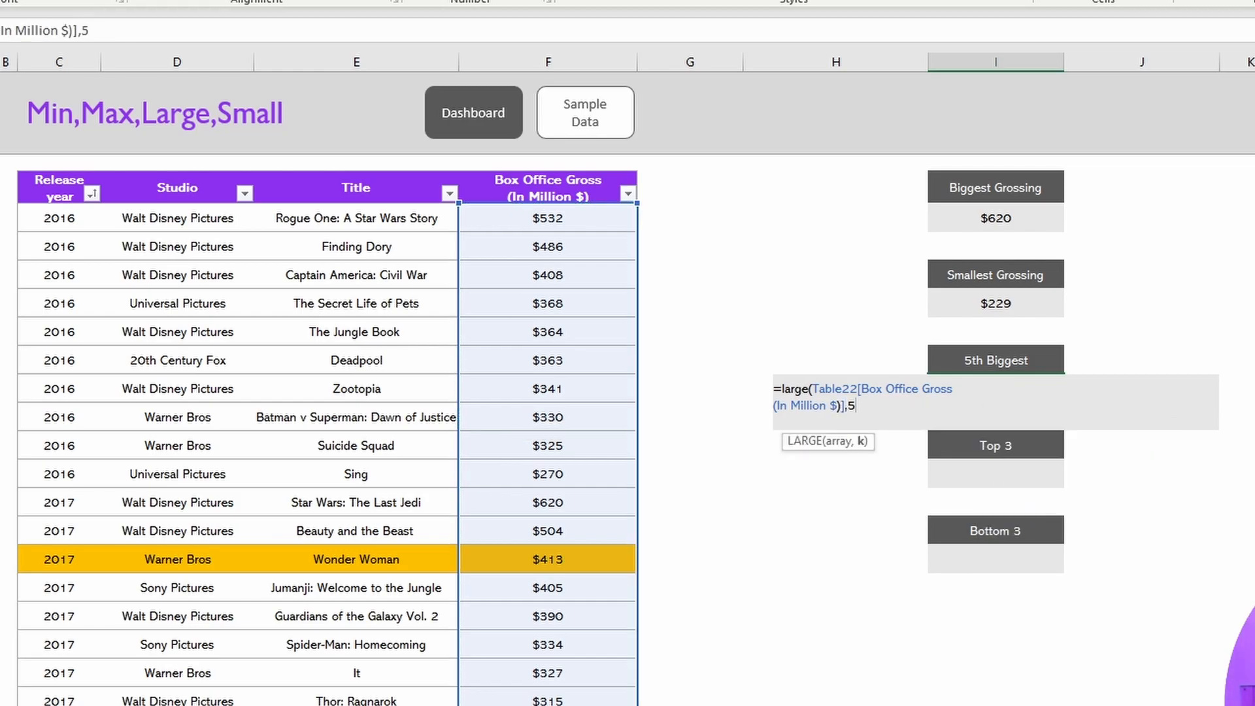
type(")")
key("Return")
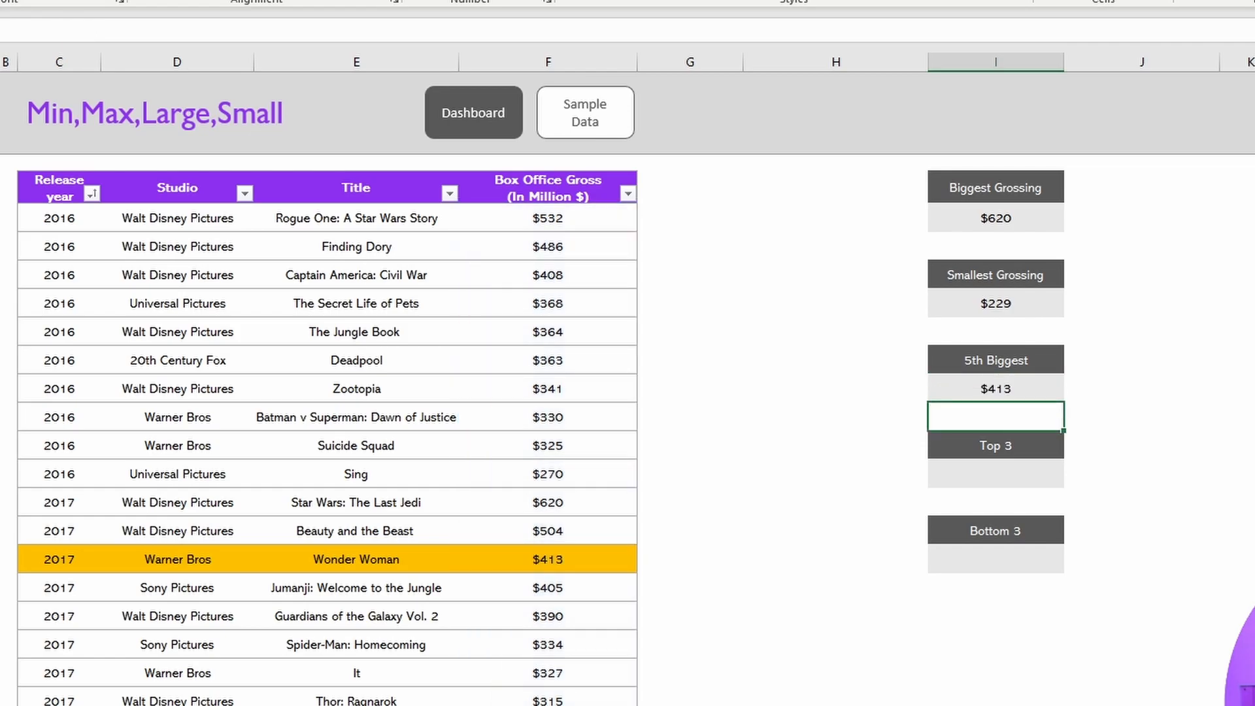
left_click(564, 560)
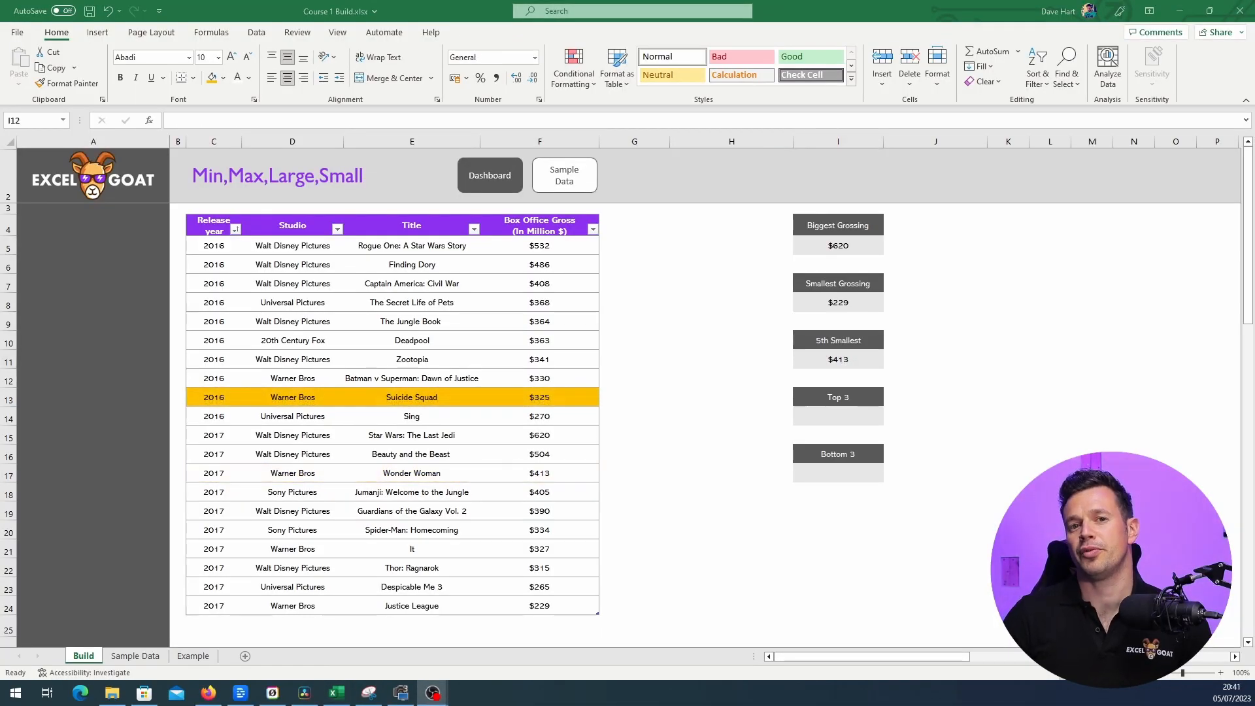
Replace LARGE with SMALL in the formula beneath the 5th Smallest heading
left_click(837, 359)
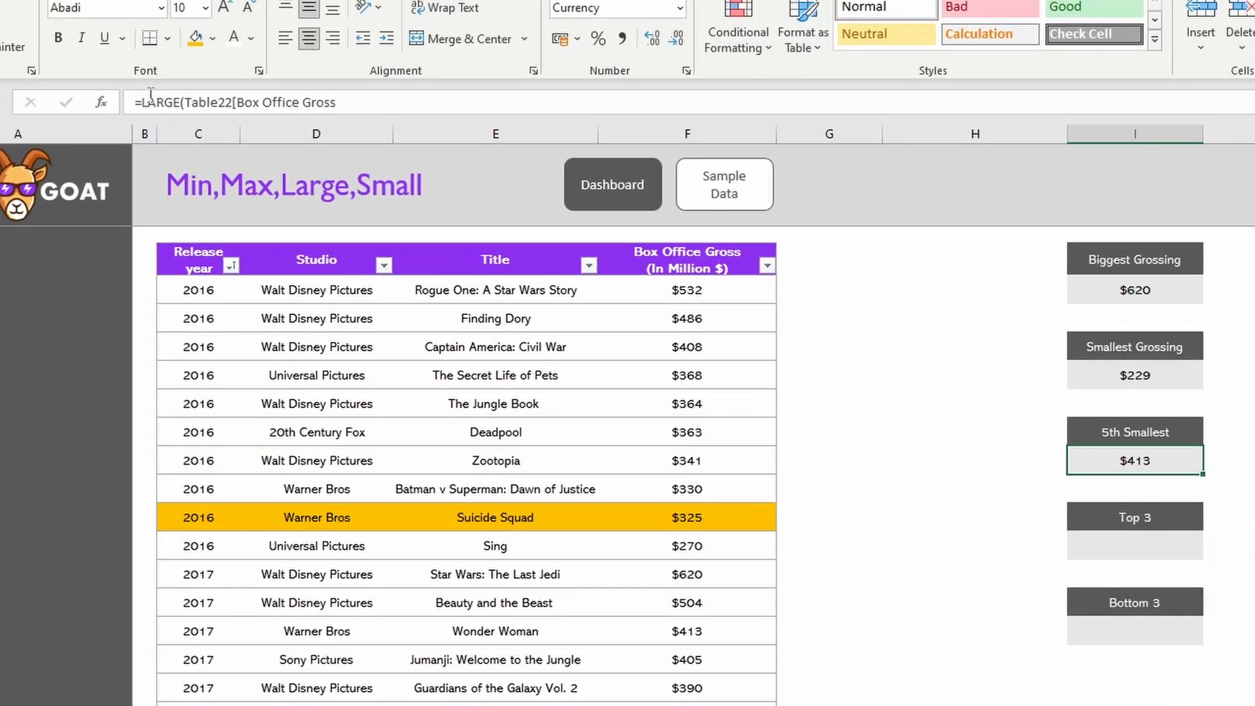
left_click_drag(142, 99, 180, 99)
type("SMALL")
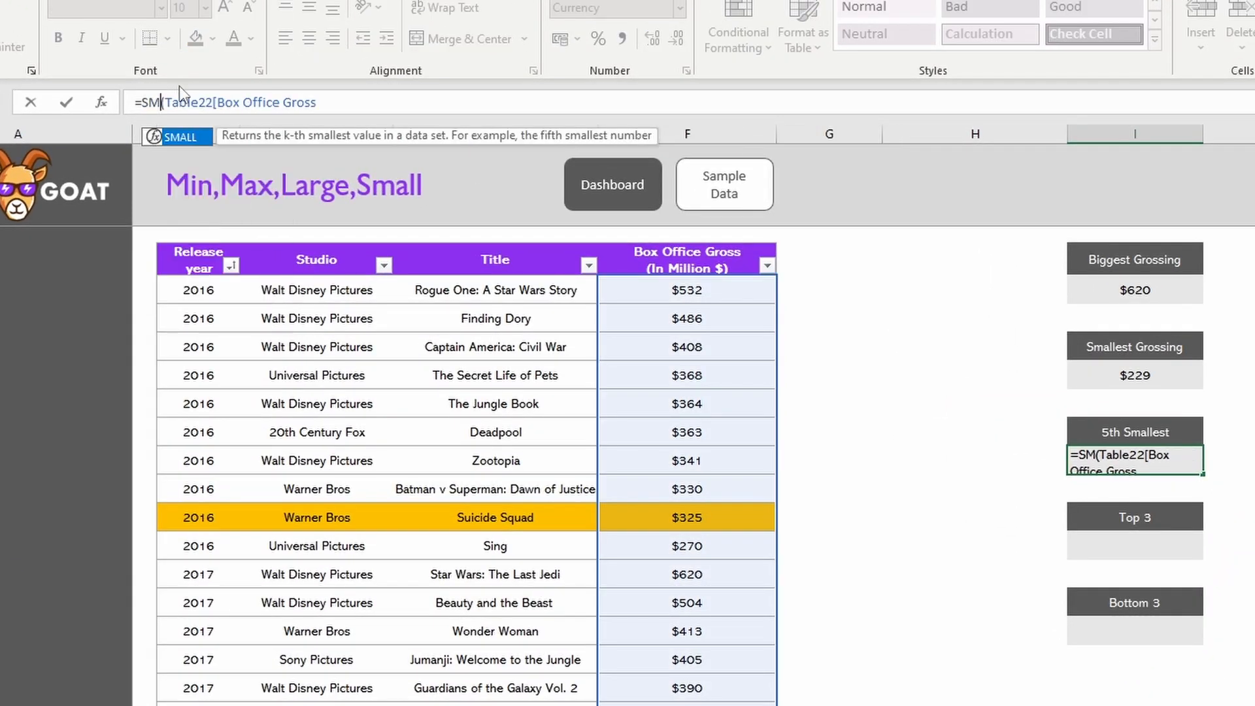
key("Return")
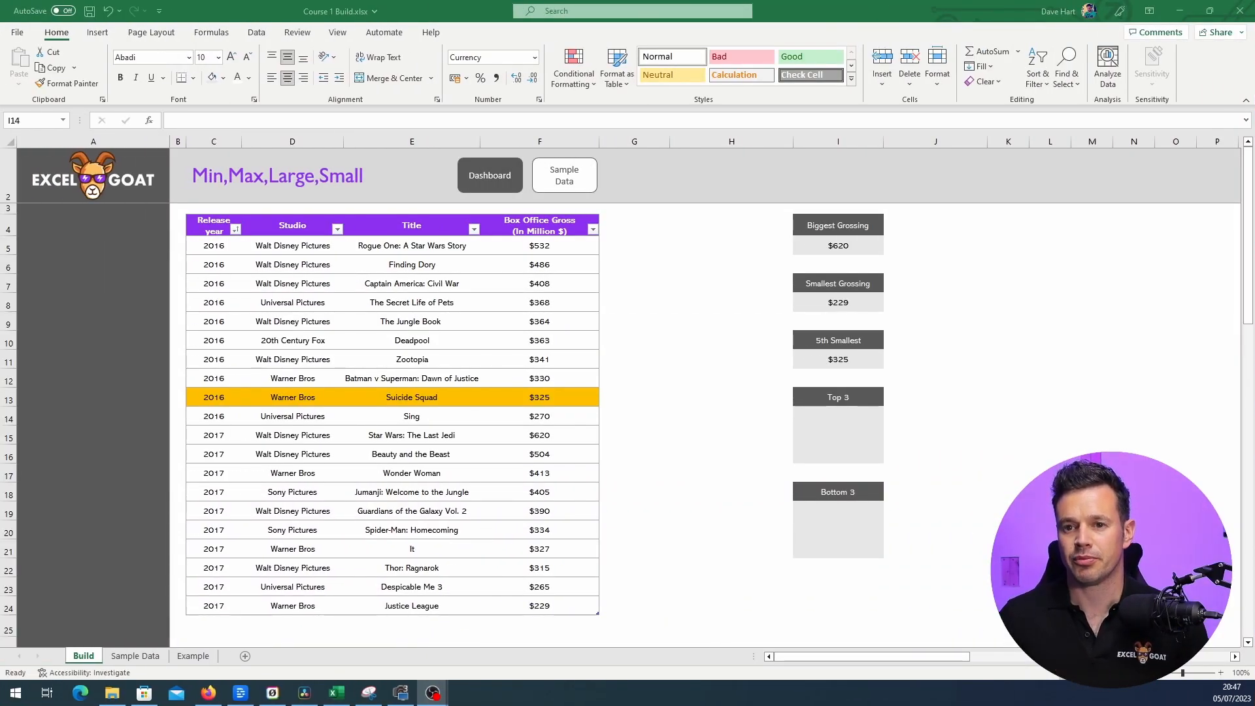
Enter =LARGE(F:F,1) in the first cell beneath the Top 3 heading
left_click(843, 411)
type("=large(")
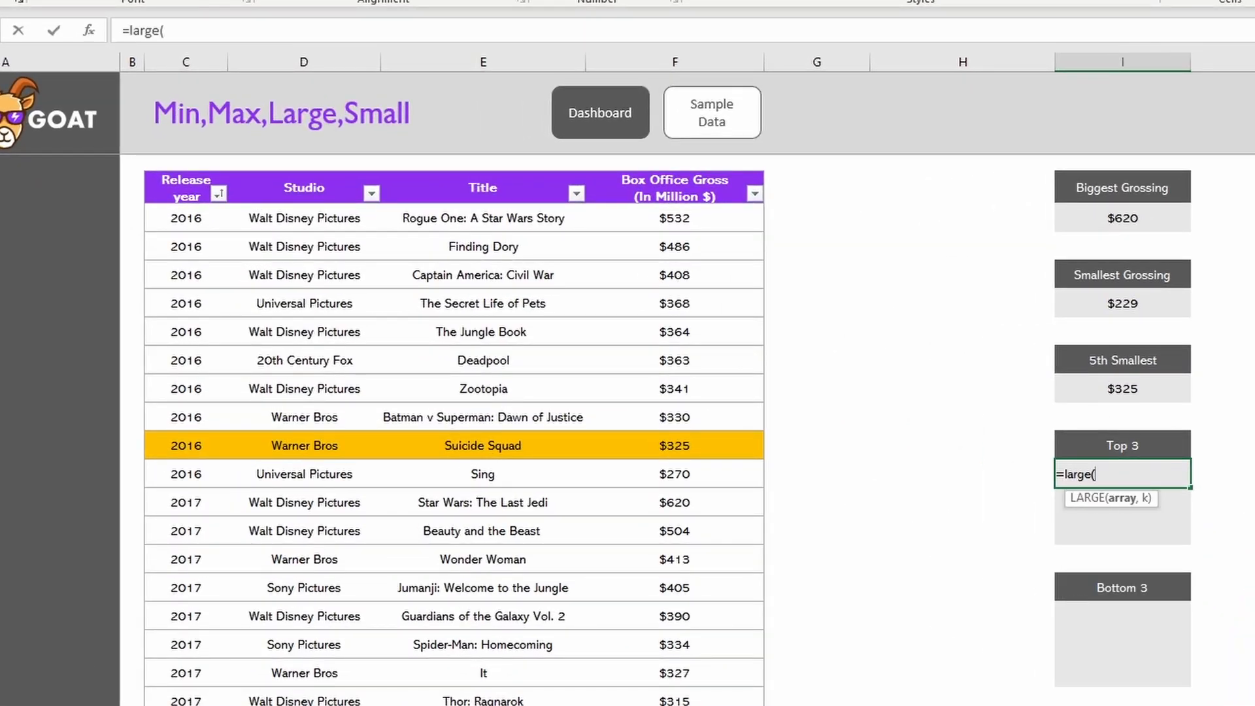
left_click(662, 60)
type(",")
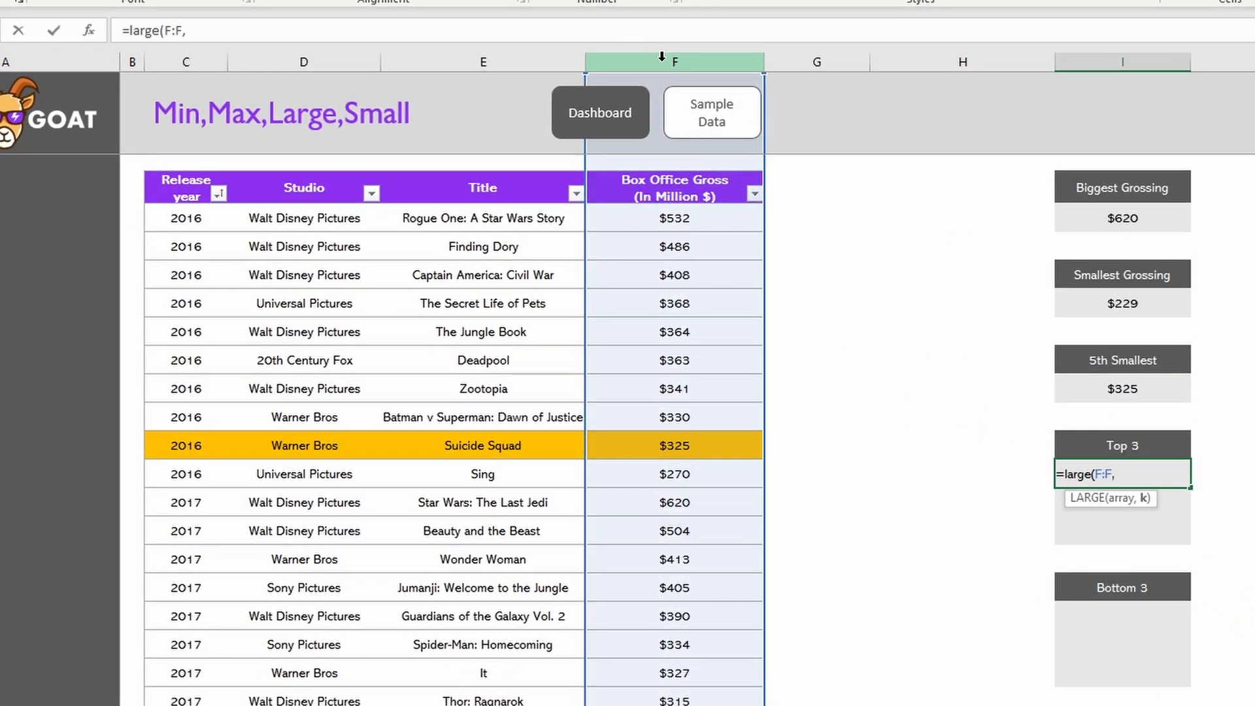
type("1)")
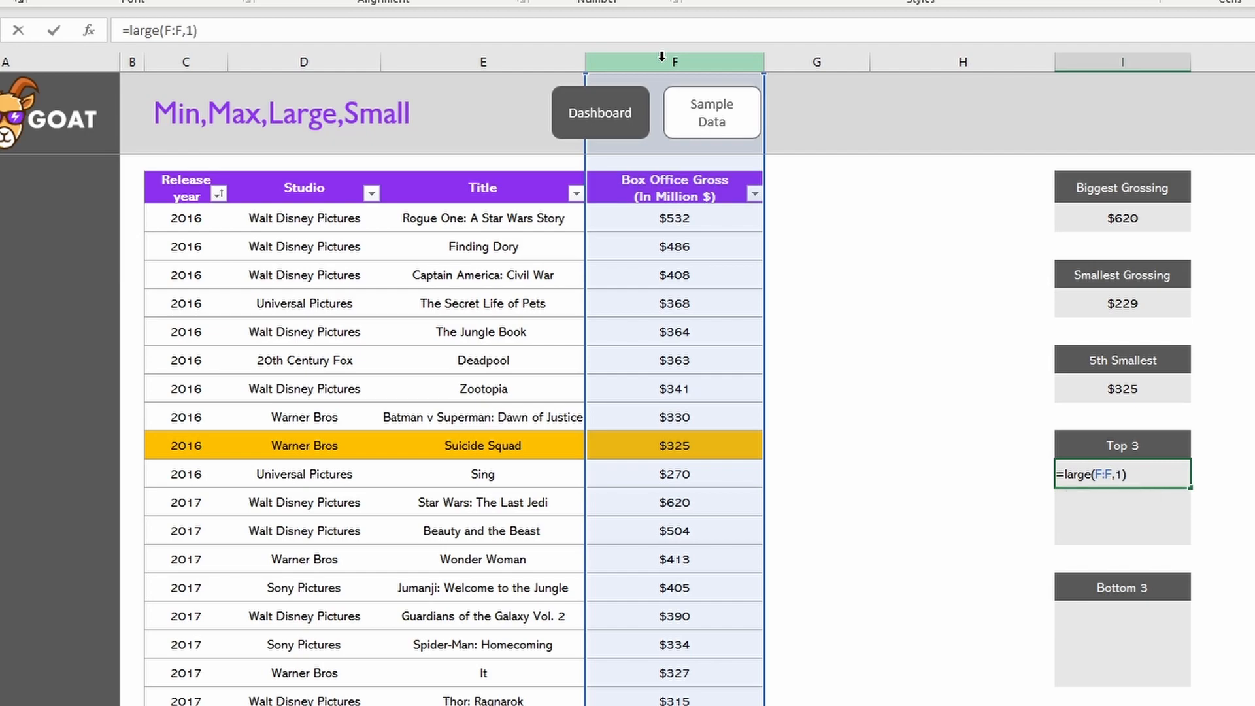
key("Return")
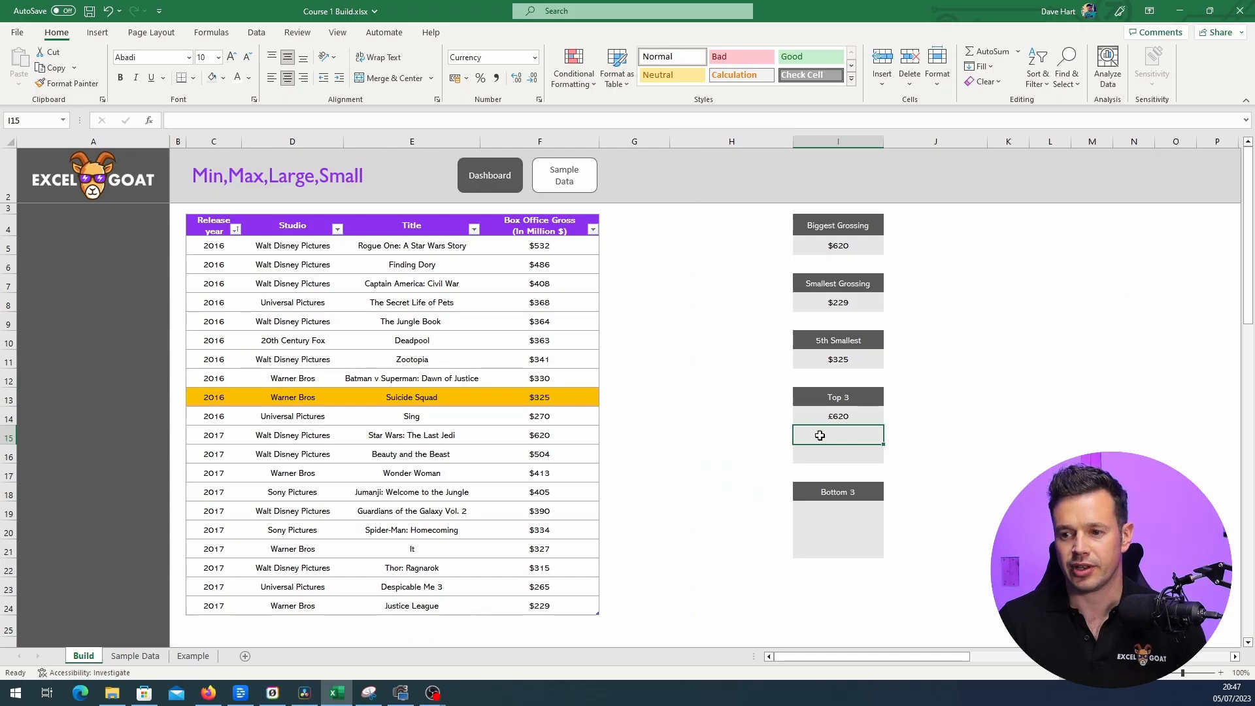
Enter 1 in H14 and replace the fixed k in the first Top 3 formula with H14, giving =LARGE(F:F,H14)
key("Up")
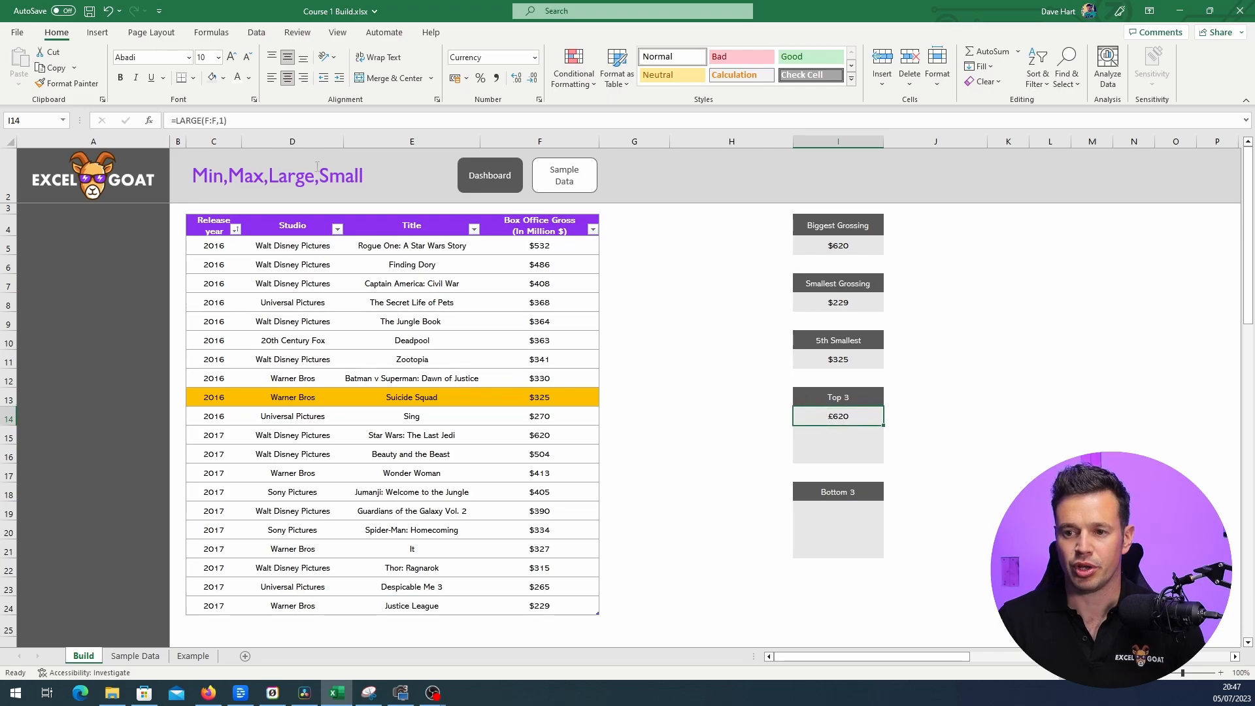
key("F2")
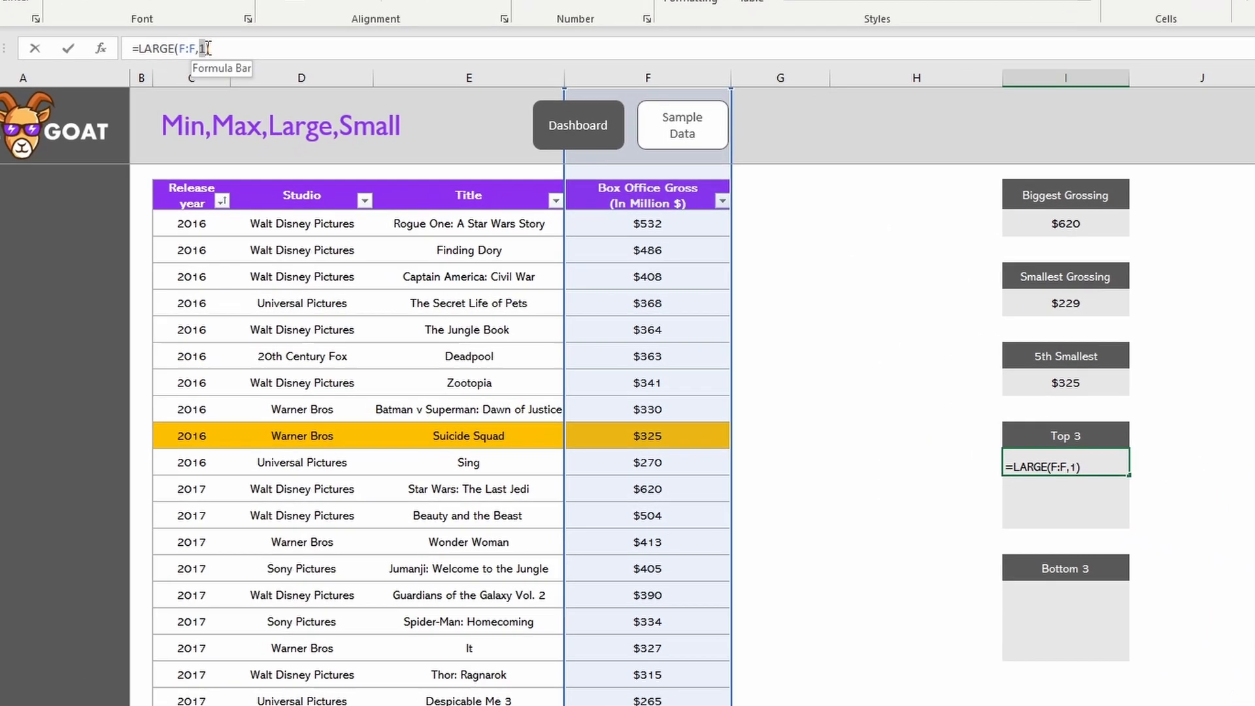
key("Escape")
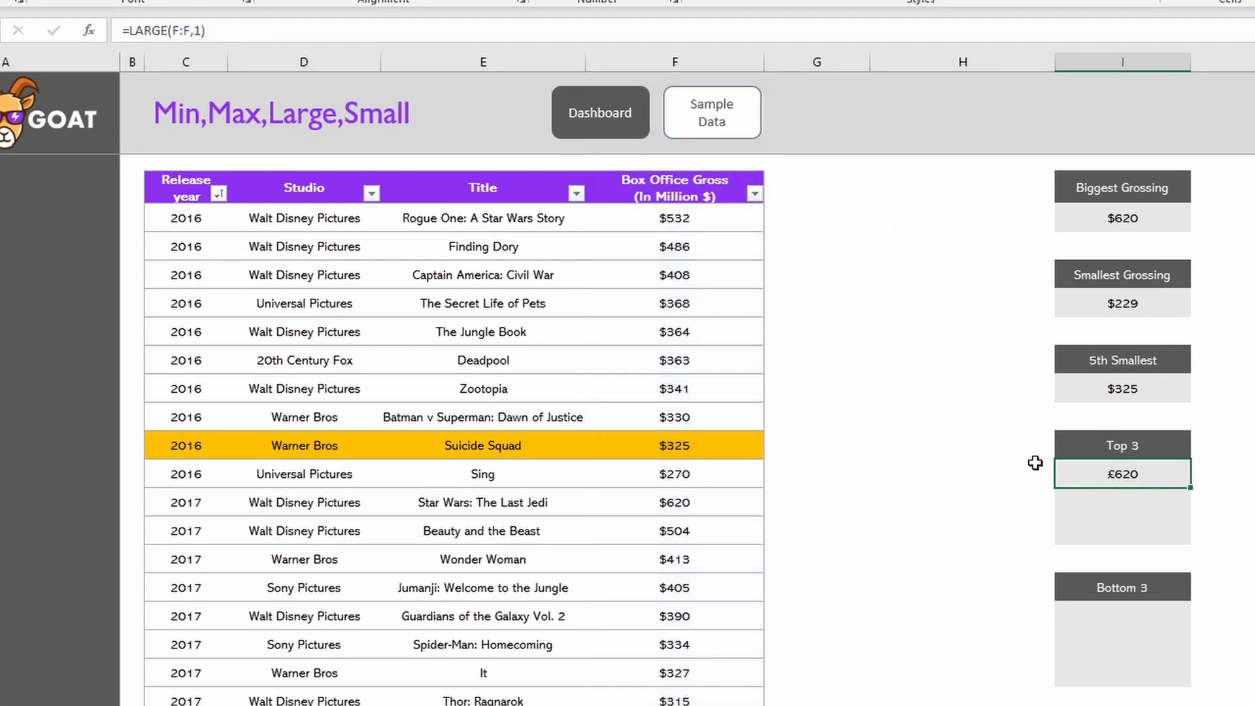
left_click(1019, 474)
key("Return")
left_click(1063, 467)
left_click(197, 31)
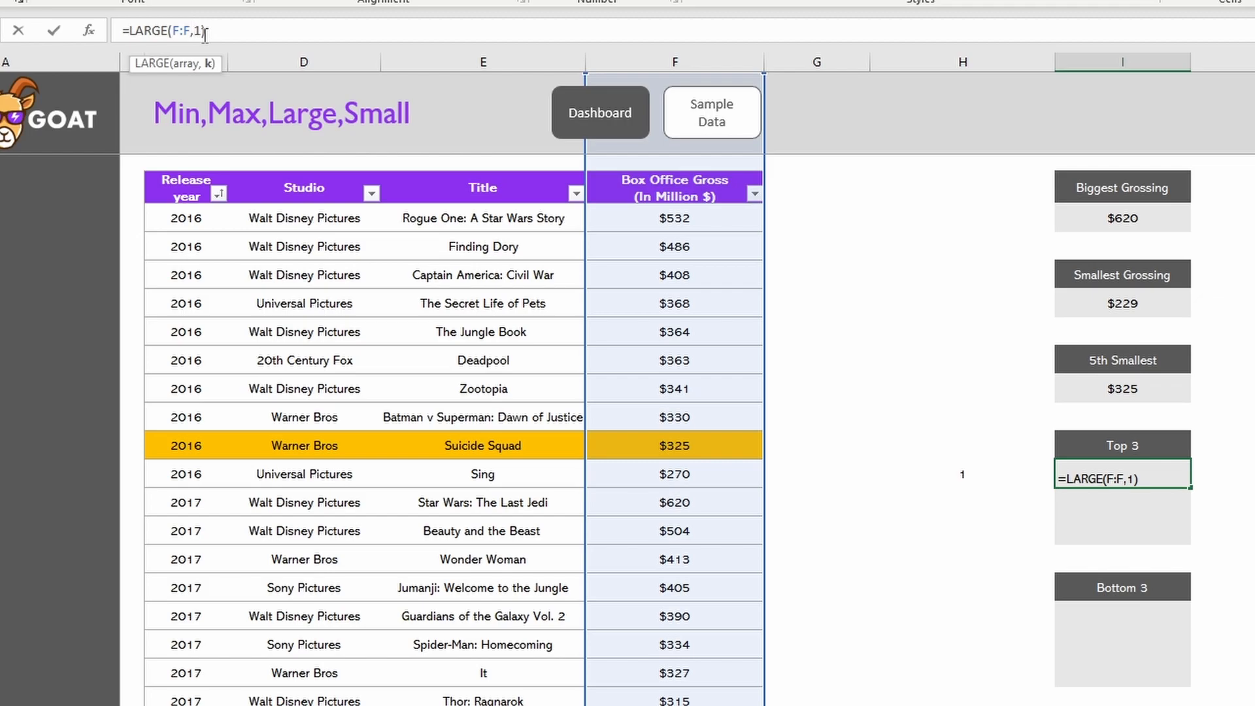
left_click(962, 457)
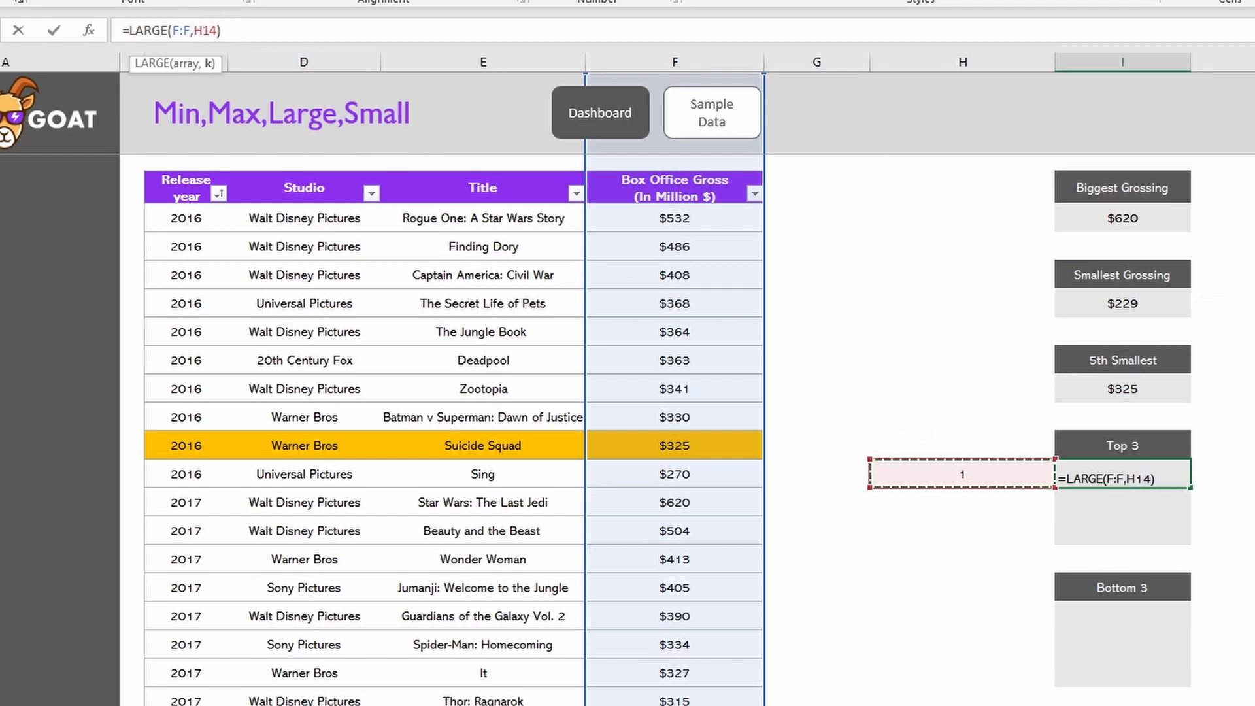
key("Return")
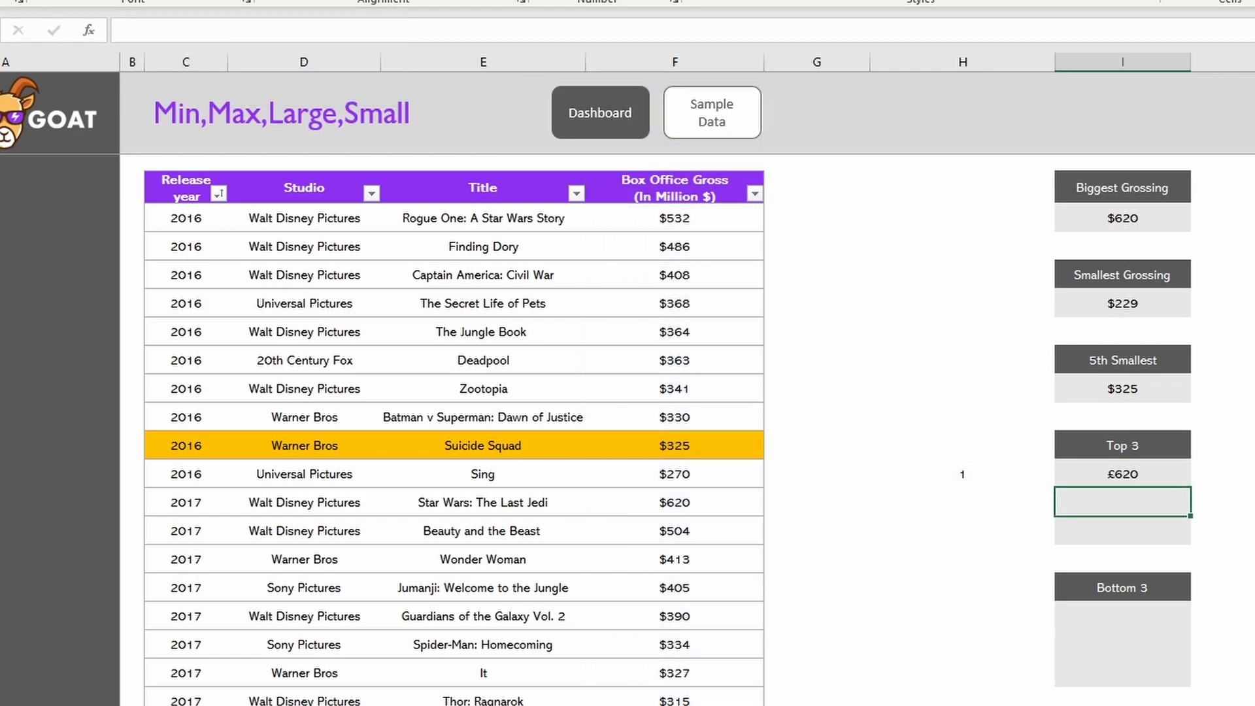
left_click(1176, 477)
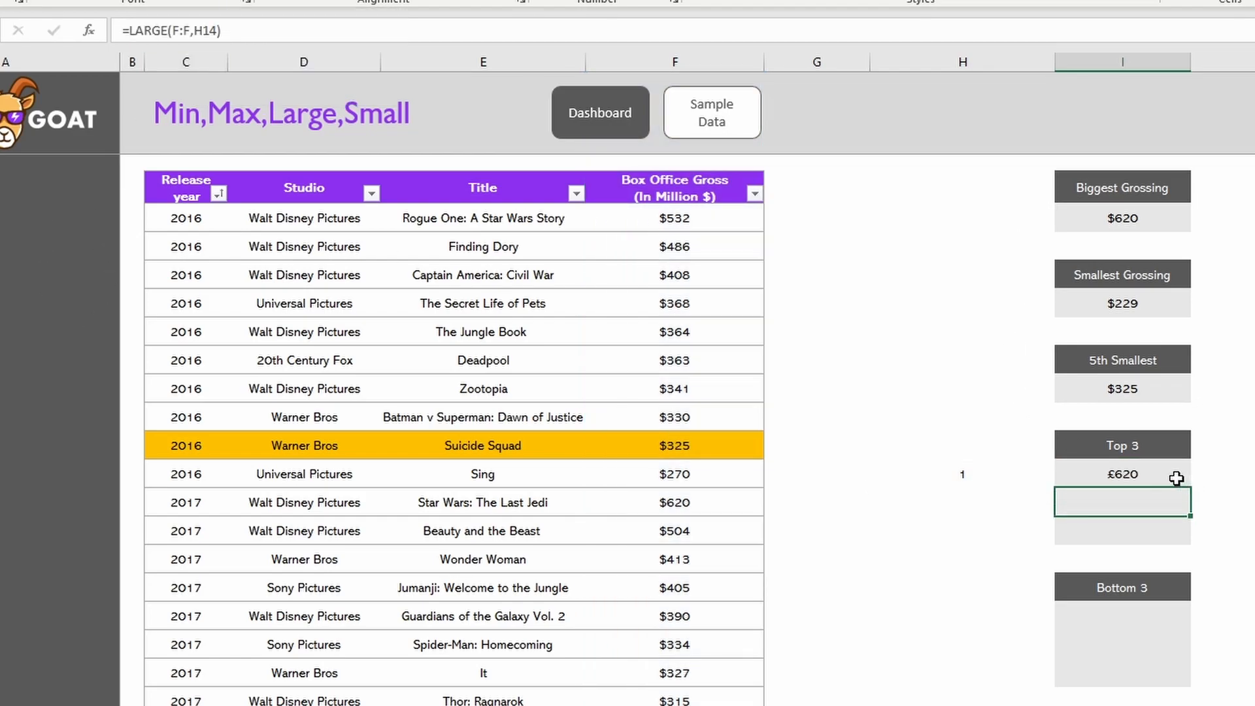
Fill the first Top 3 formula down to the remaining two Top 3 cells and enter ranks 2 and 3 in H15 and H16
left_click_drag(1190, 488, 1172, 528)
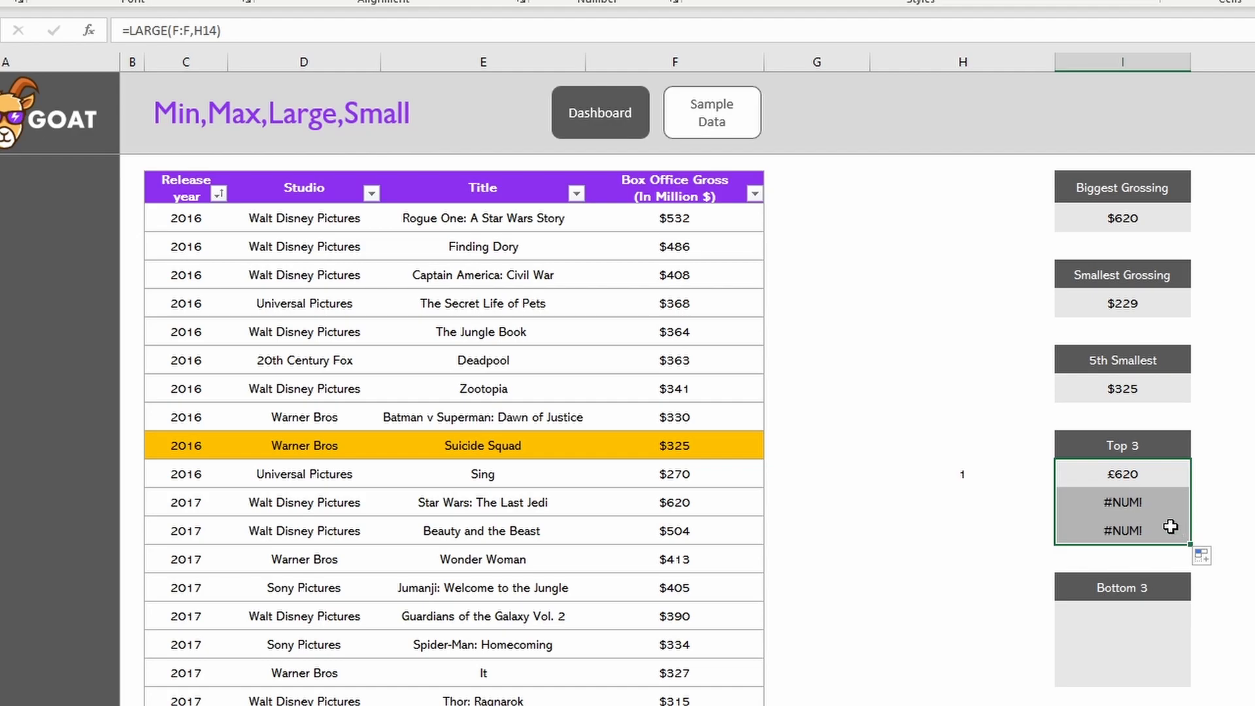
left_click(983, 504)
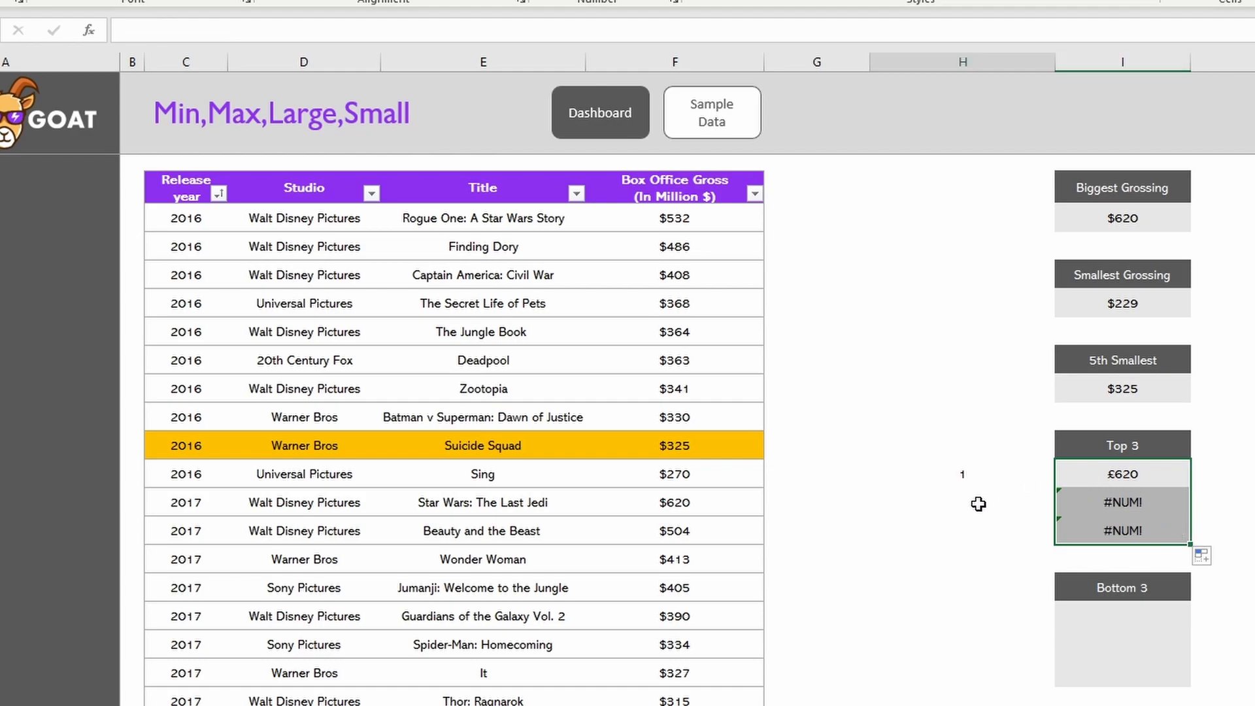
type("2")
key("Return")
type("3")
key("Return")
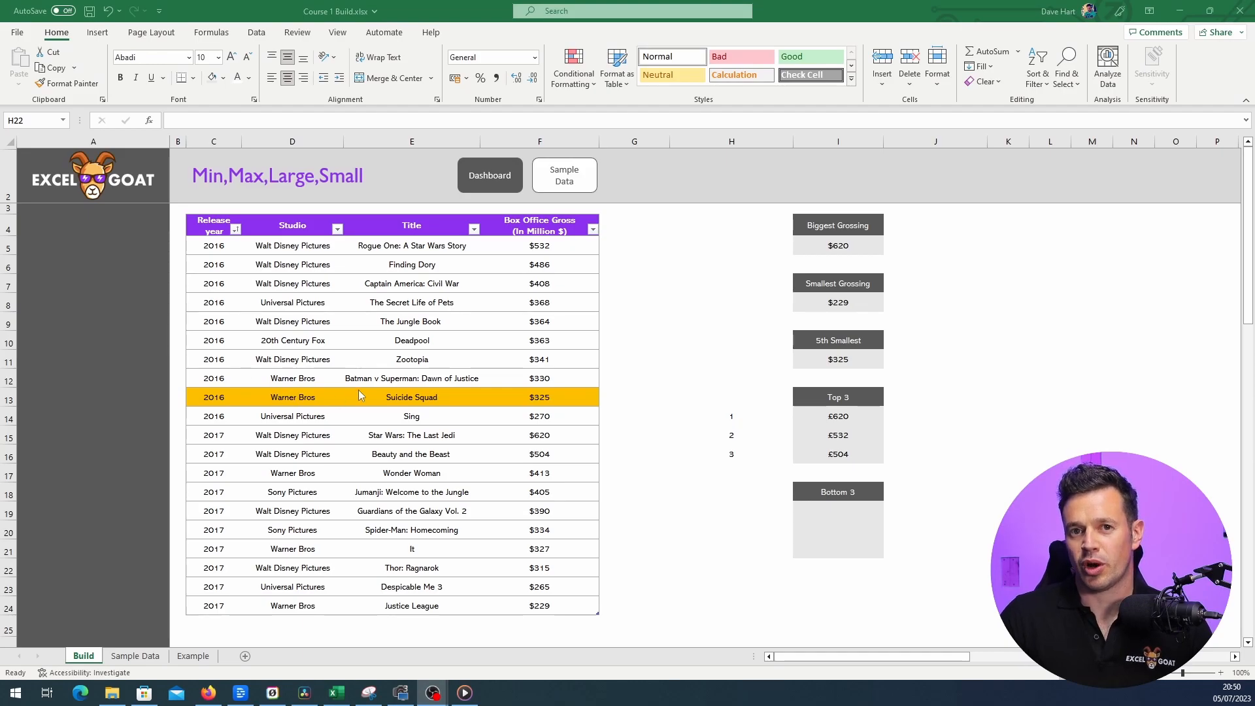
Copy the Top 3 rank numbers and formulas in H14:I16 to the Bottom 3 block starting at H19
left_click_drag(731, 416, 859, 453)
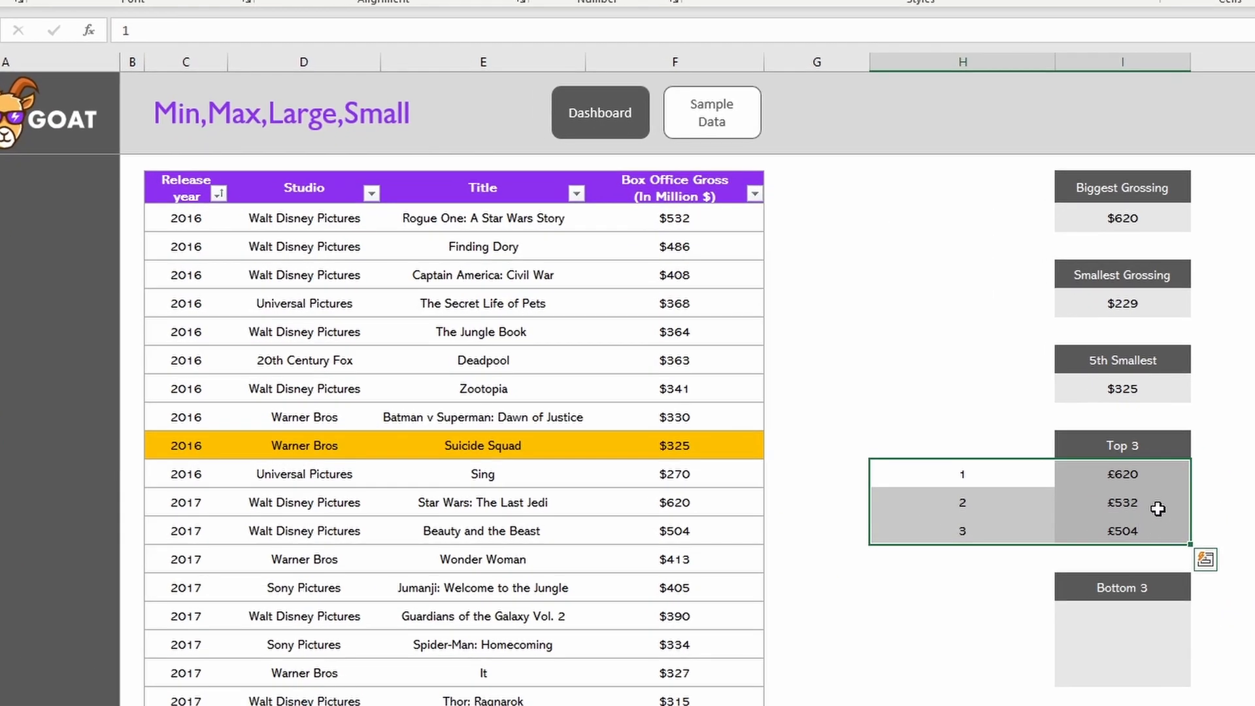
key("ctrl+c")
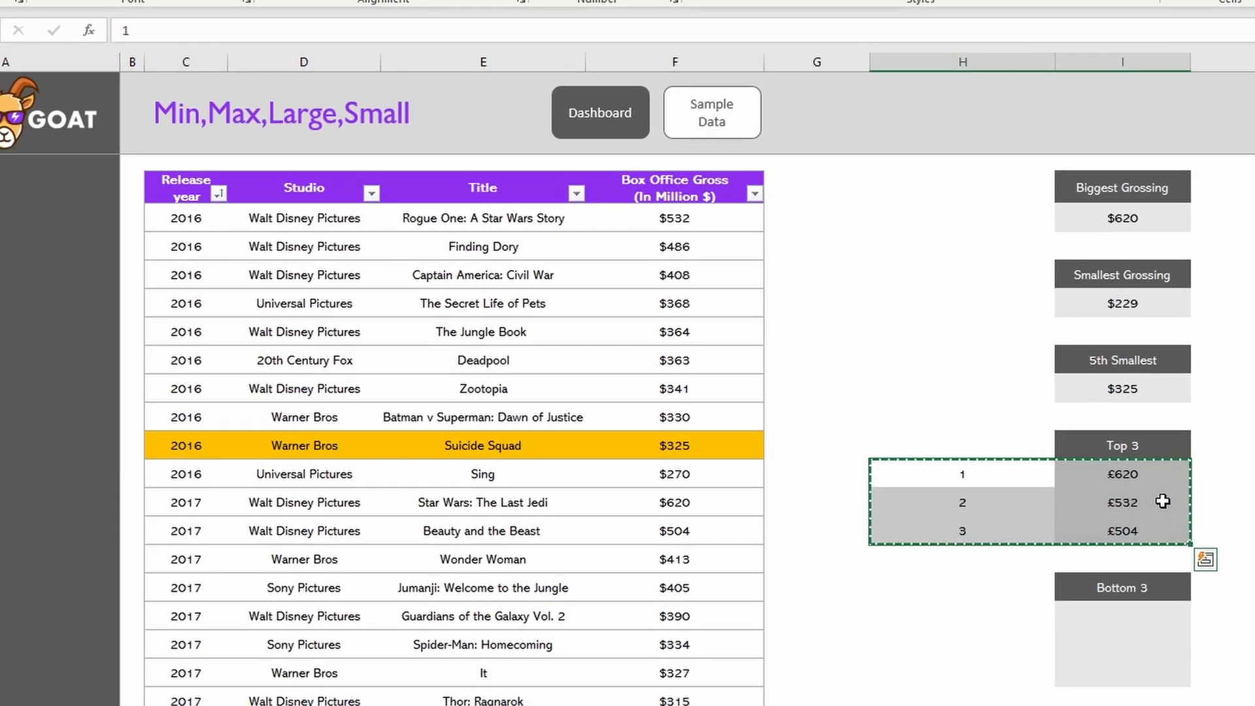
left_click(1005, 619)
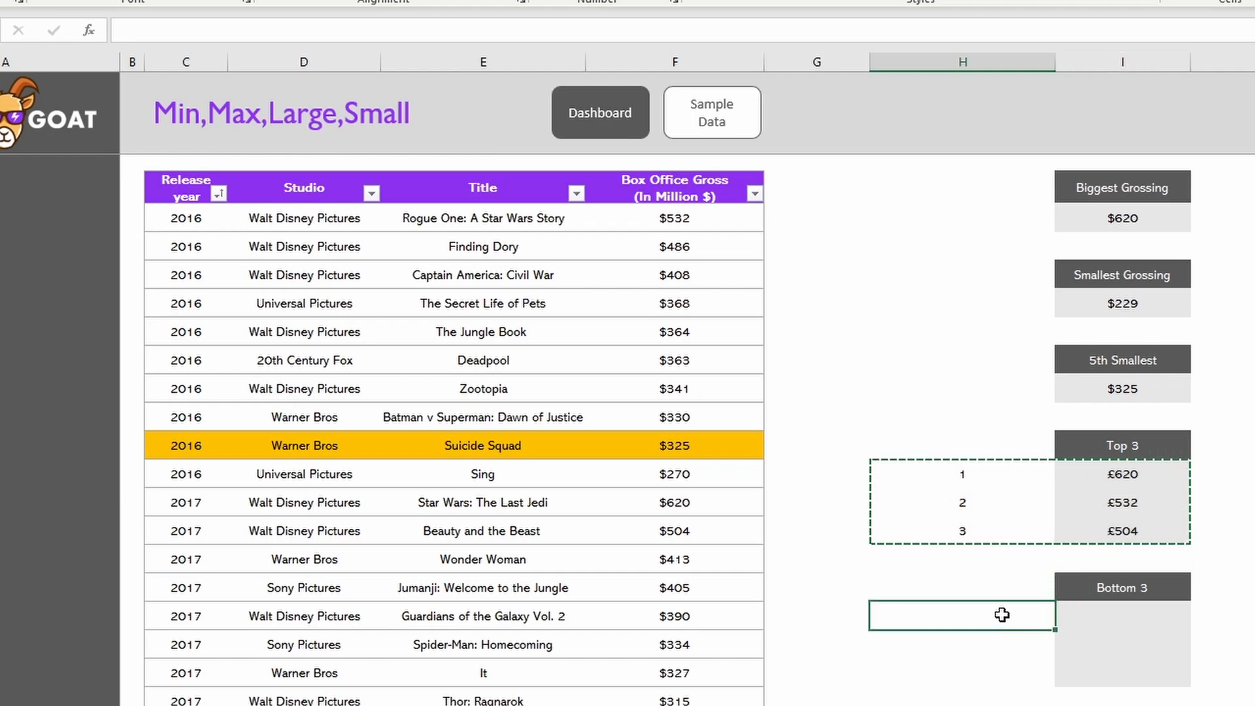
key("ctrl+v")
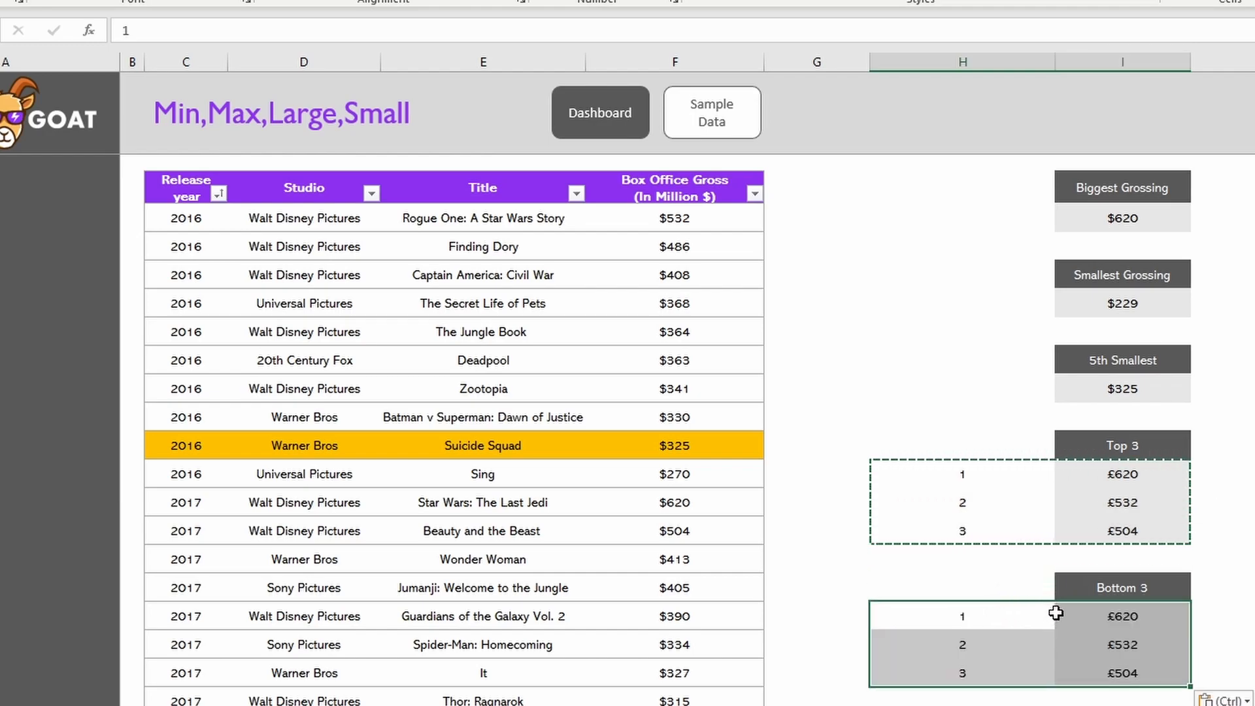
Change the first Bottom 3 formula to =SMALL(F:F,H19) and fill it down over the other two Bottom 3 cells
left_click(1123, 621)
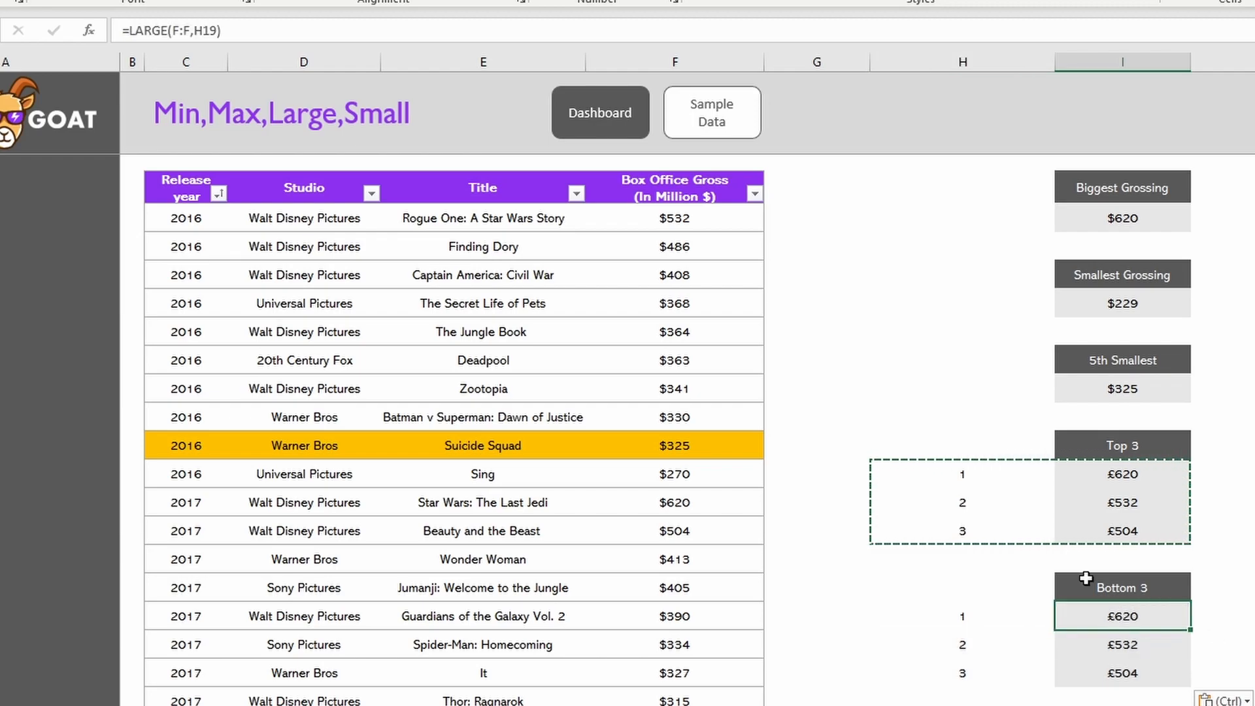
left_click_drag(150, 31, 169, 30)
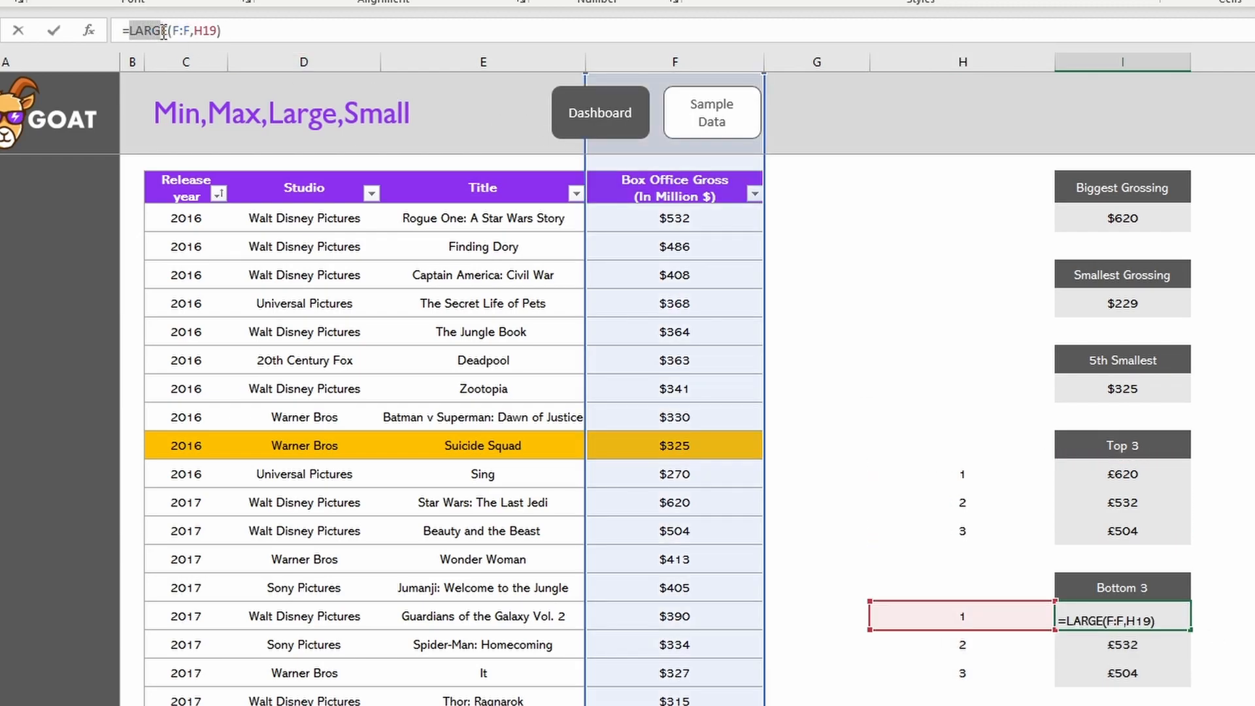
type("SMALL")
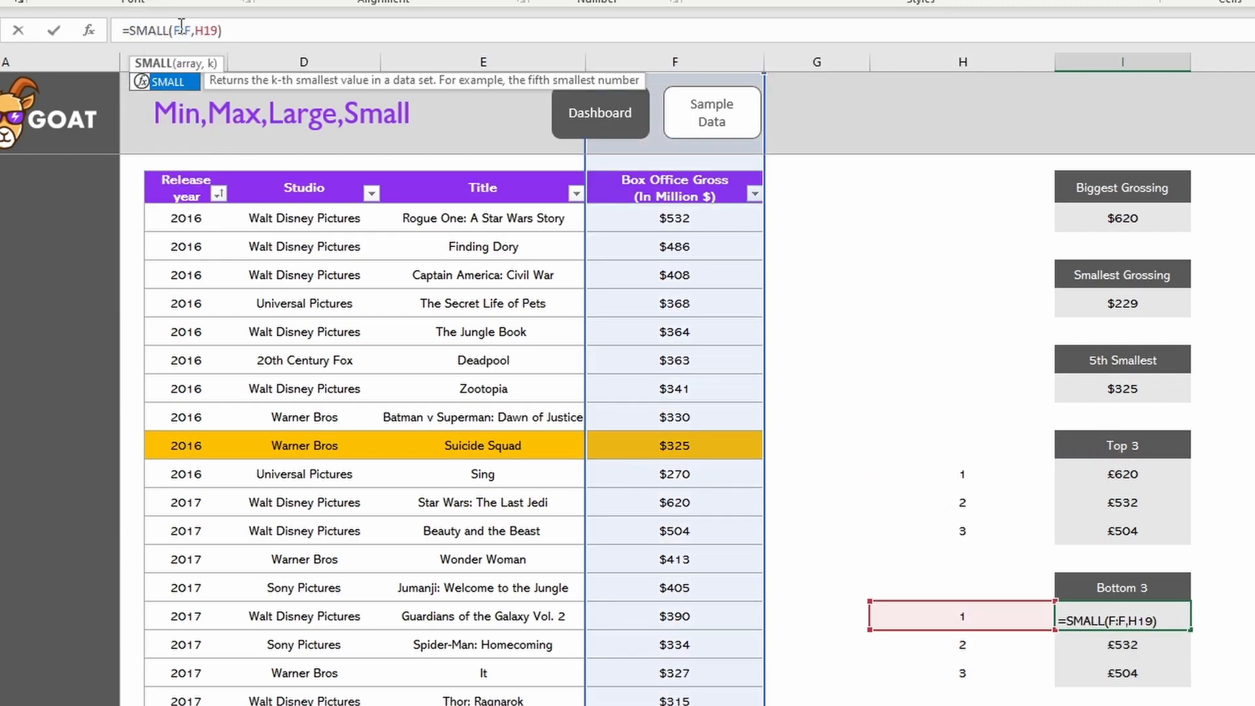
key("Return")
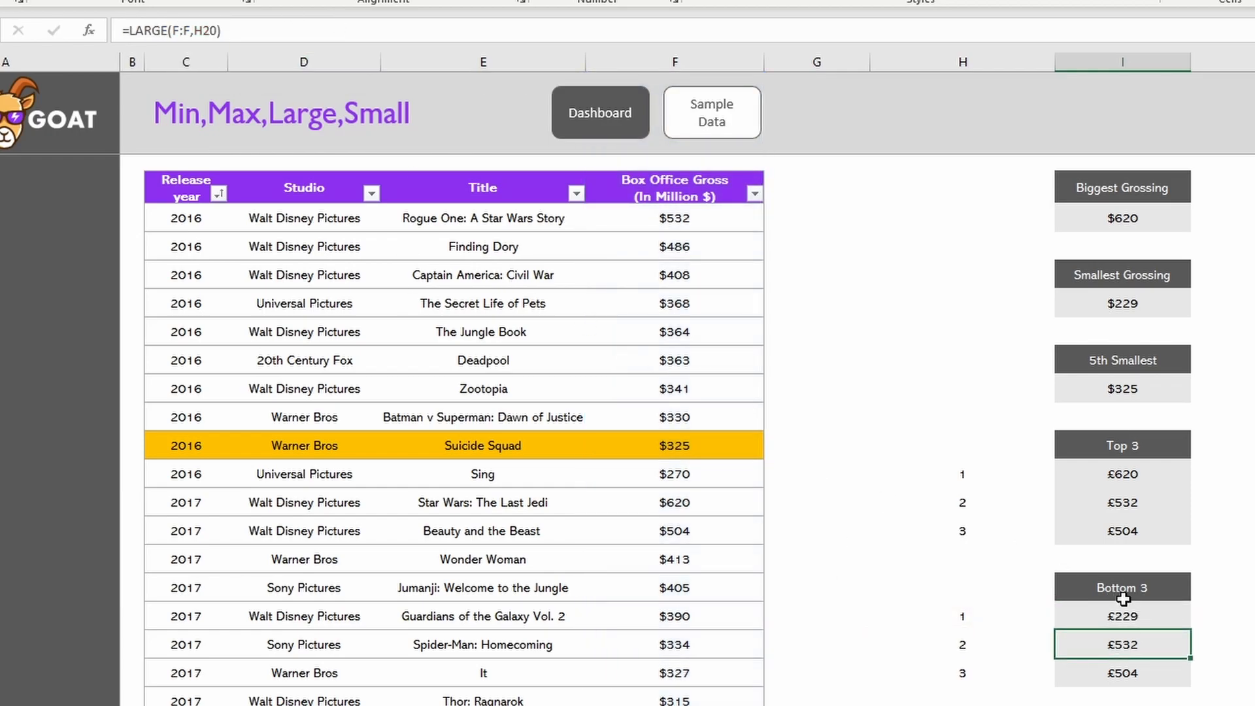
left_click(995, 622)
left_click(1168, 619)
left_click_drag(1190, 625, 1181, 677)
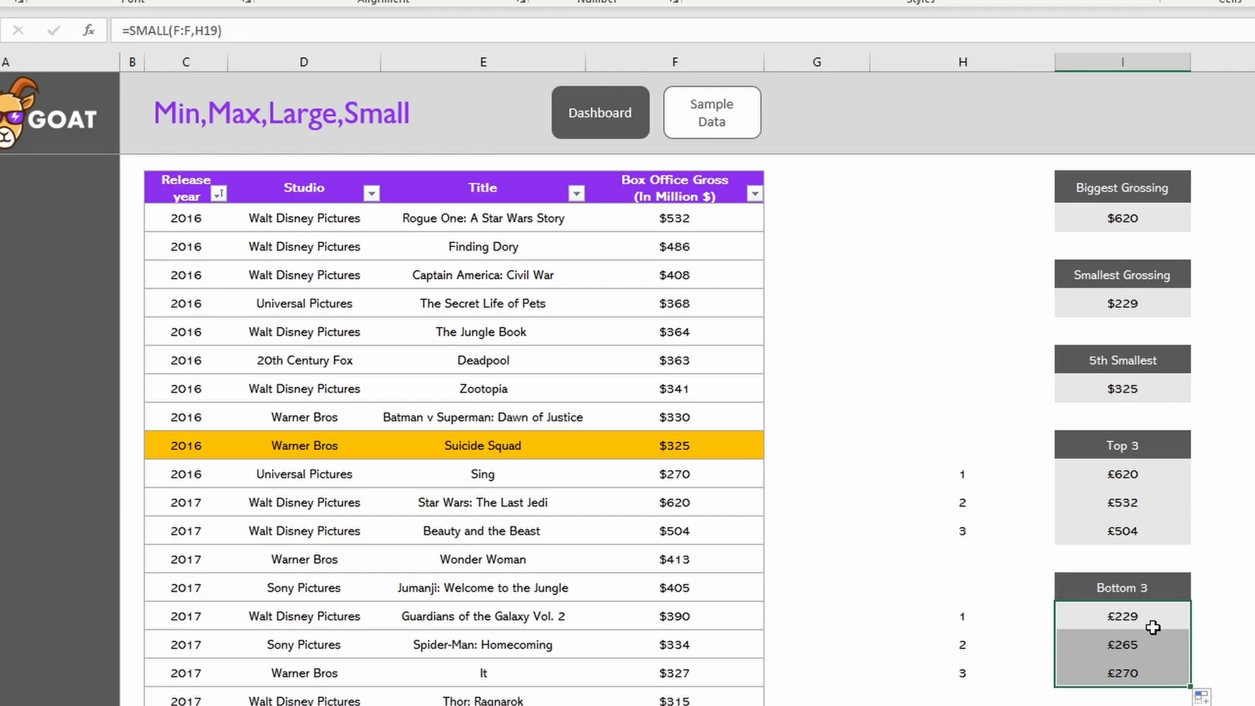